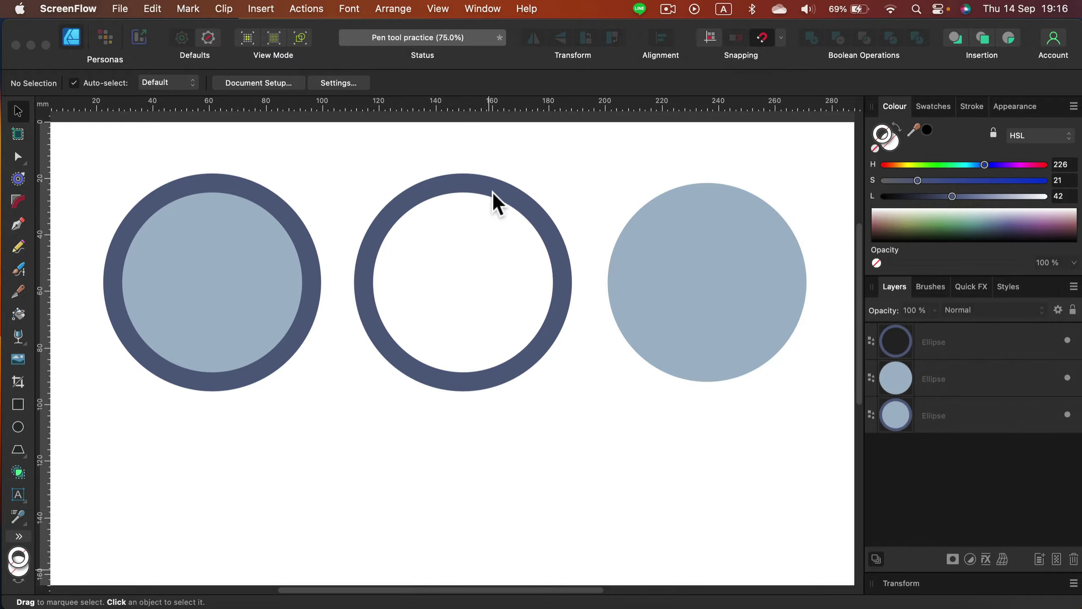
- Colour the left circle with a light blue fill from the colour wheel and a purple (7B008A) outline
left_click(266, 237)
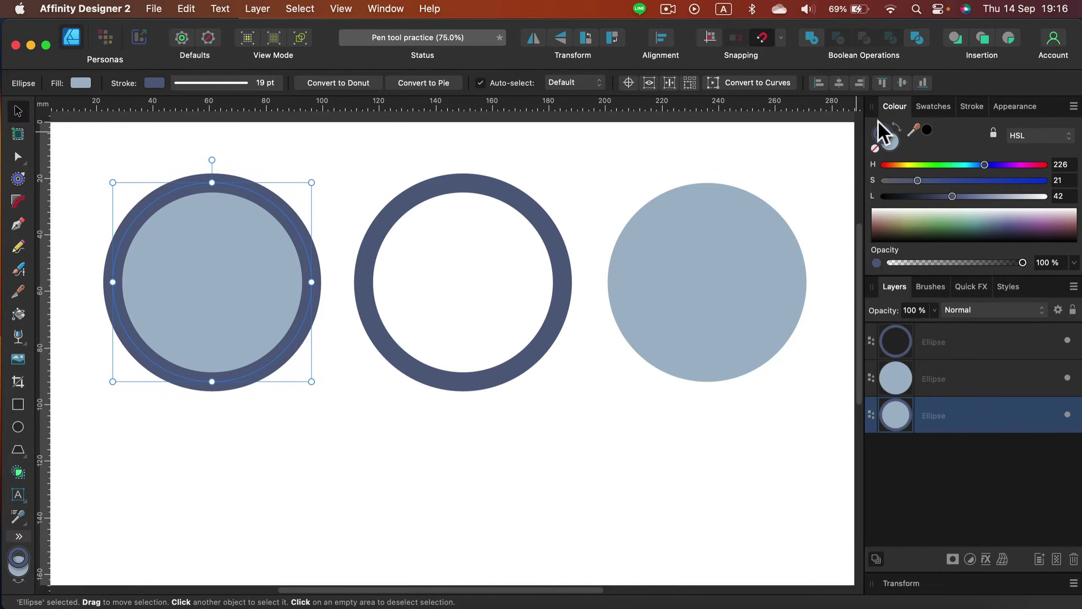
left_click(892, 145)
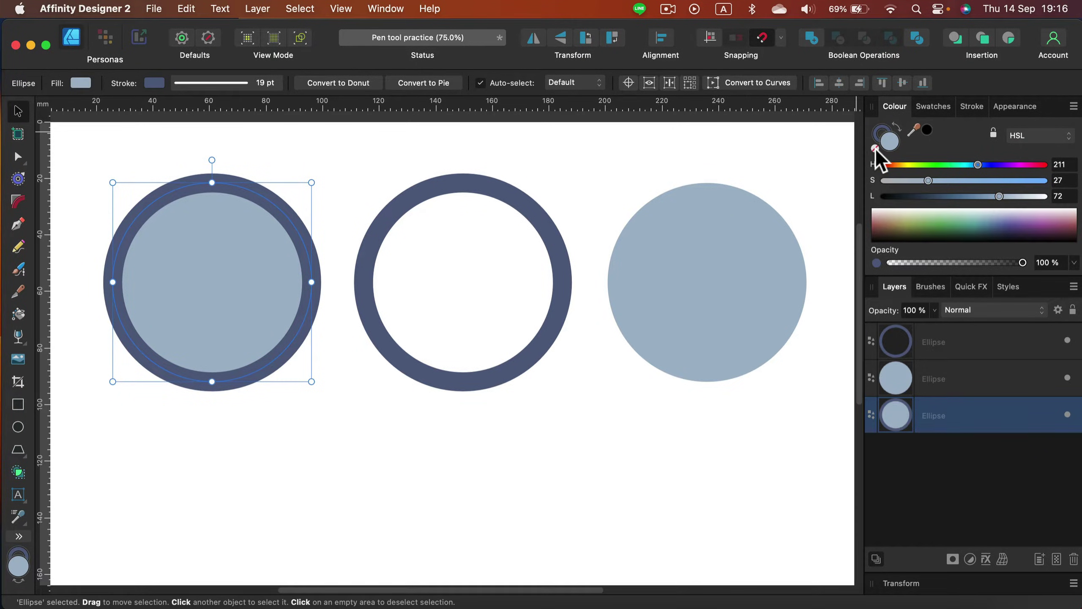
left_click(875, 148)
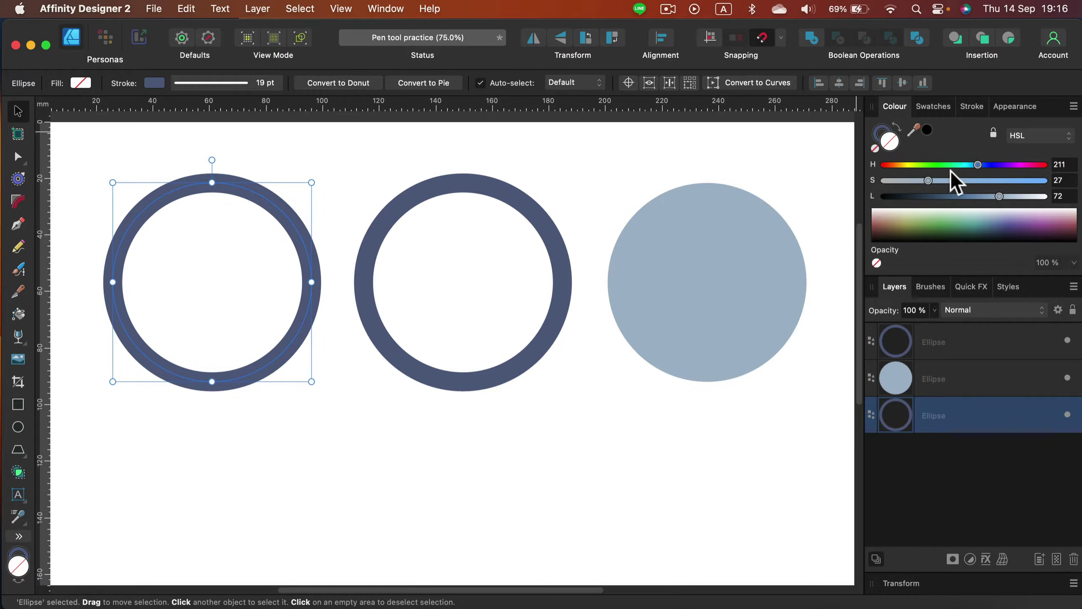
left_click_drag(950, 167, 978, 197)
left_click(1073, 106)
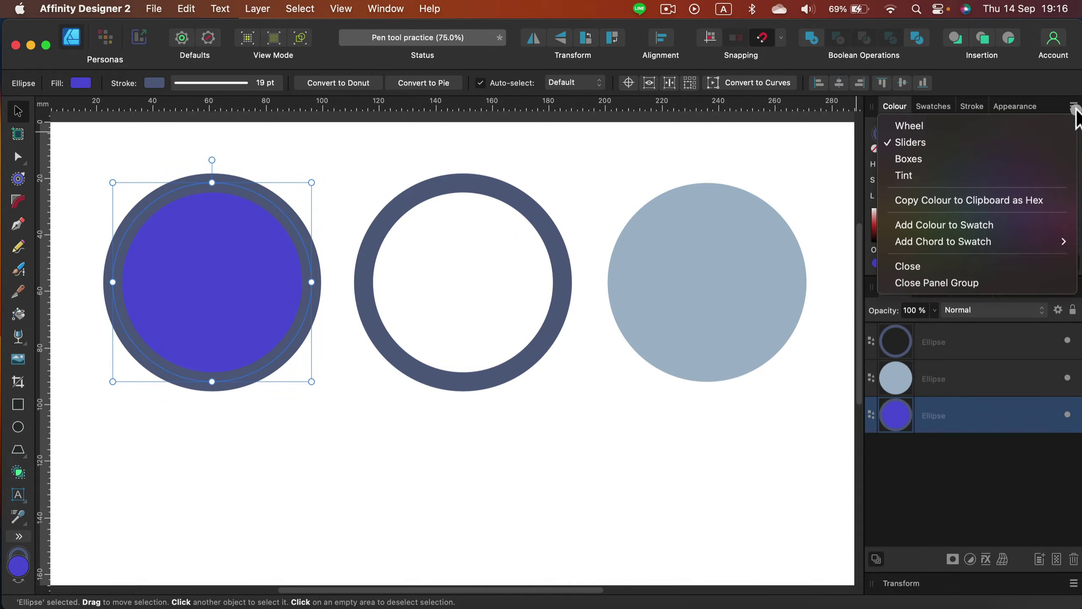
left_click(911, 128)
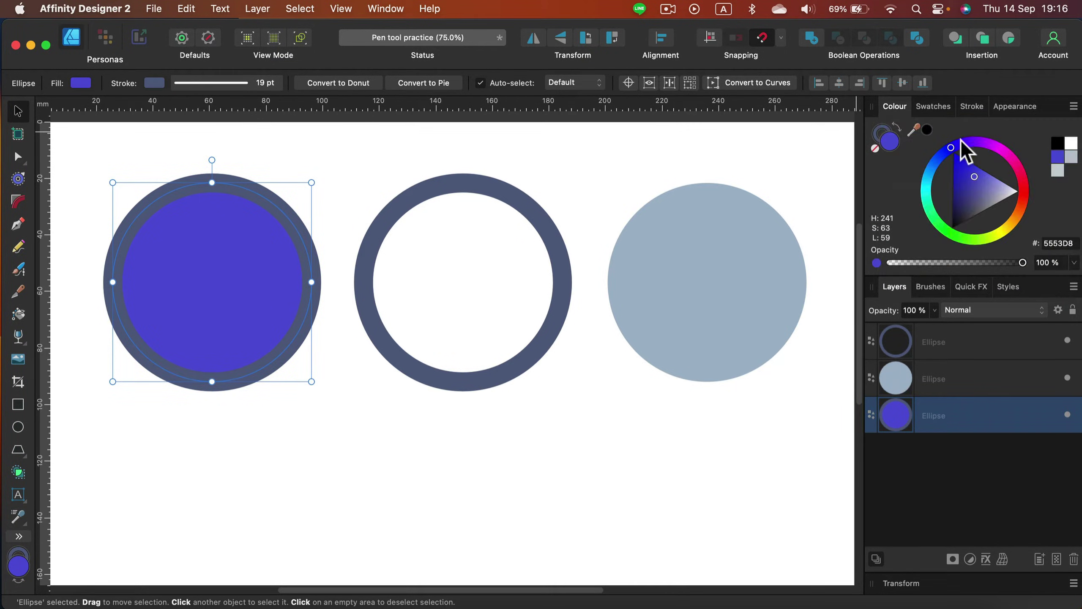
mouse_move(962, 150)
left_mouse_down()
mouse_move(935, 154)
mouse_move(921, 201)
mouse_move(962, 150)
mouse_move(926, 218)
mouse_move(930, 169)
mouse_move(967, 170)
left_mouse_up()
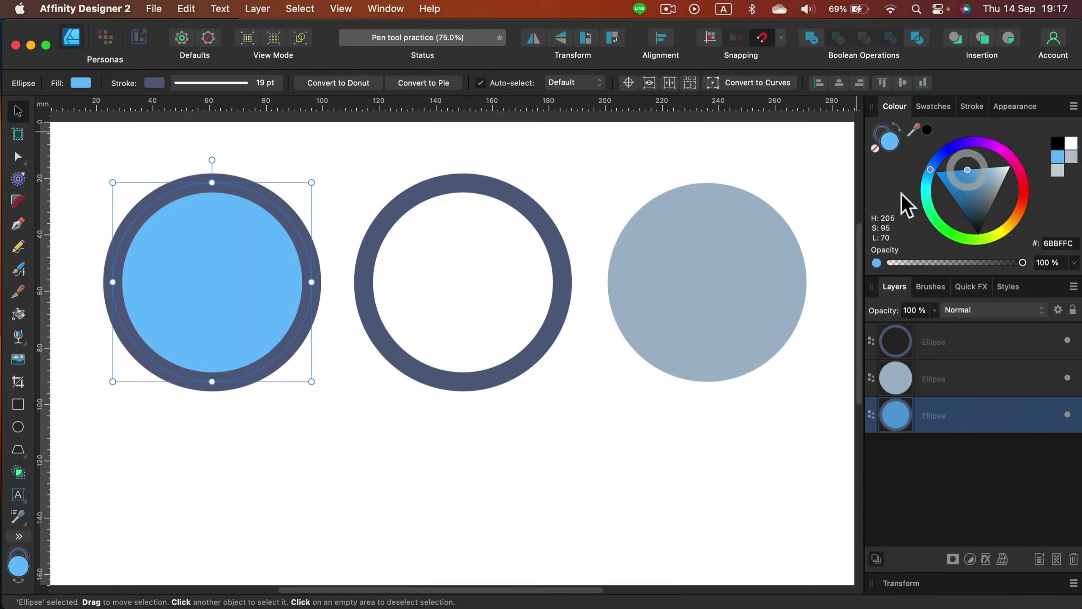
left_click(879, 135)
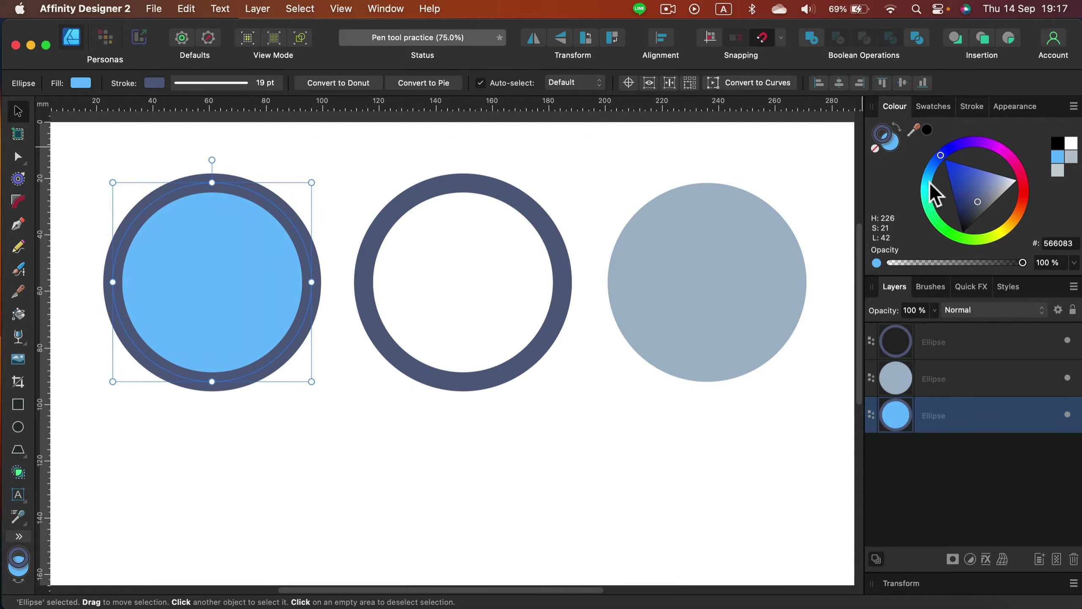
mouse_move(958, 144)
left_mouse_down()
mouse_move(990, 150)
mouse_move(954, 169)
mouse_move(986, 174)
mouse_move(950, 188)
mouse_move(966, 179)
left_mouse_up()
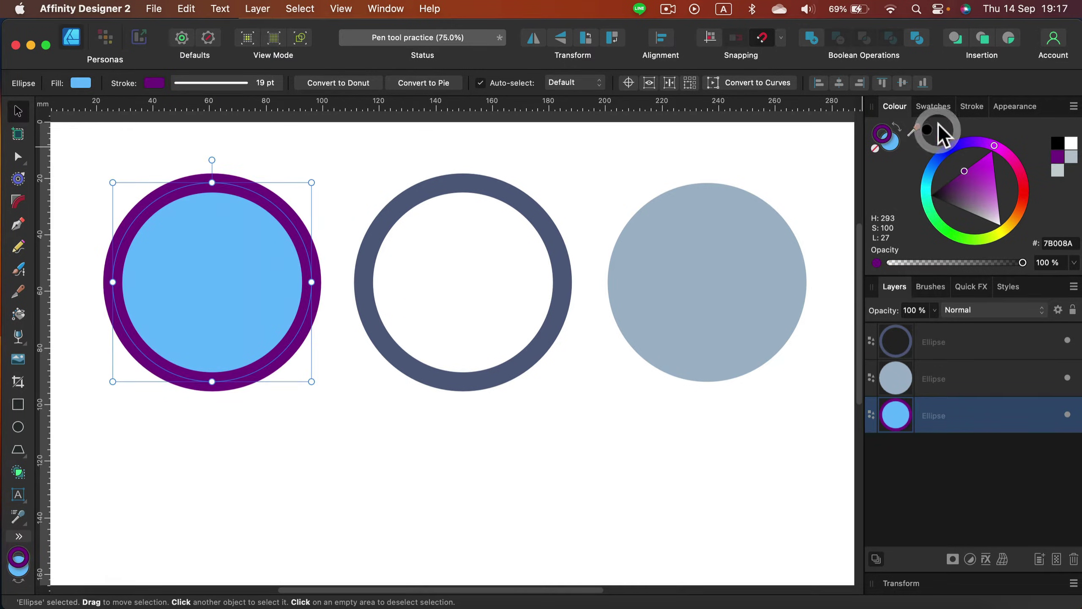
- Reduce the purple outline's Stroke width from 19 pt to 15 pt
left_click(976, 110)
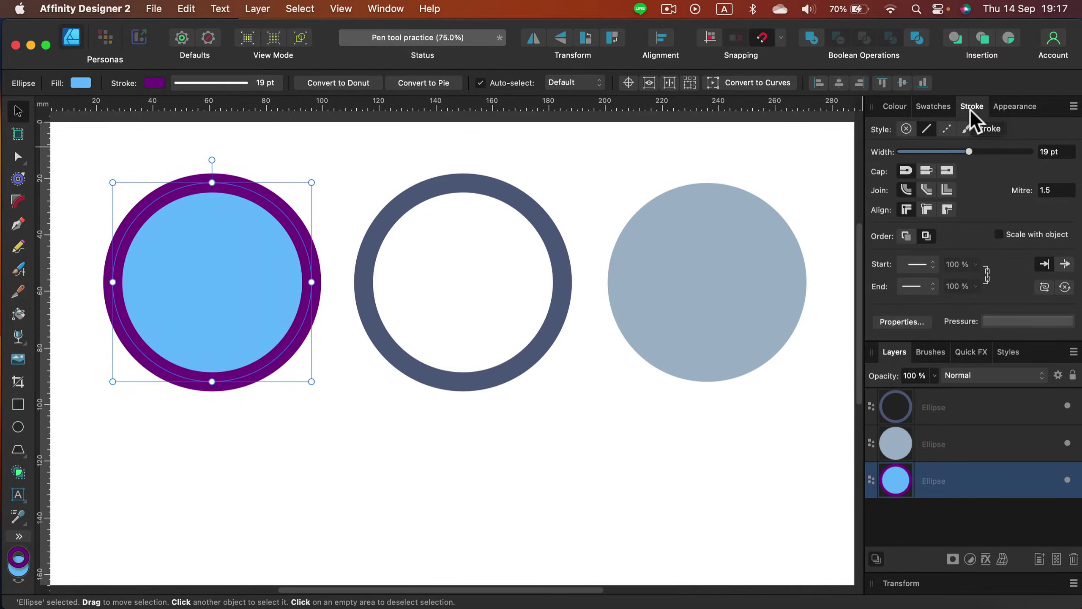
mouse_move(970, 151)
left_mouse_down()
mouse_move(998, 151)
mouse_move(933, 152)
mouse_move(960, 147)
left_mouse_up()
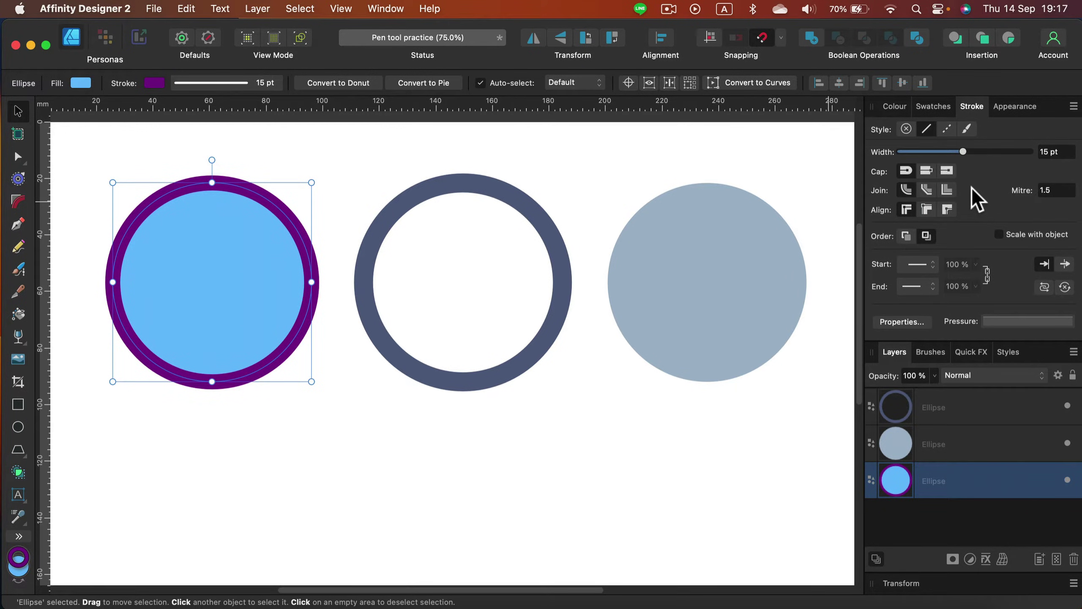
- Shape a custom pressure curve so the purple outline's thickness varies and tapers near the top
left_click(1023, 322)
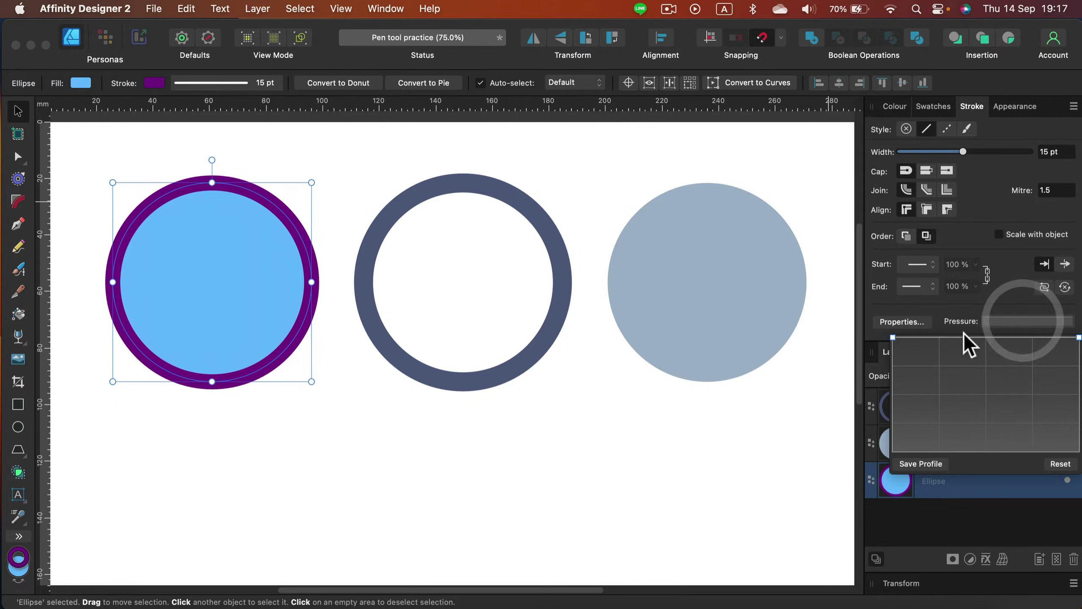
mouse_move(894, 338)
left_mouse_down()
mouse_move(895, 394)
mouse_move(957, 366)
mouse_move(962, 335)
mouse_move(986, 321)
left_mouse_up()
left_click(894, 393)
left_click(945, 393)
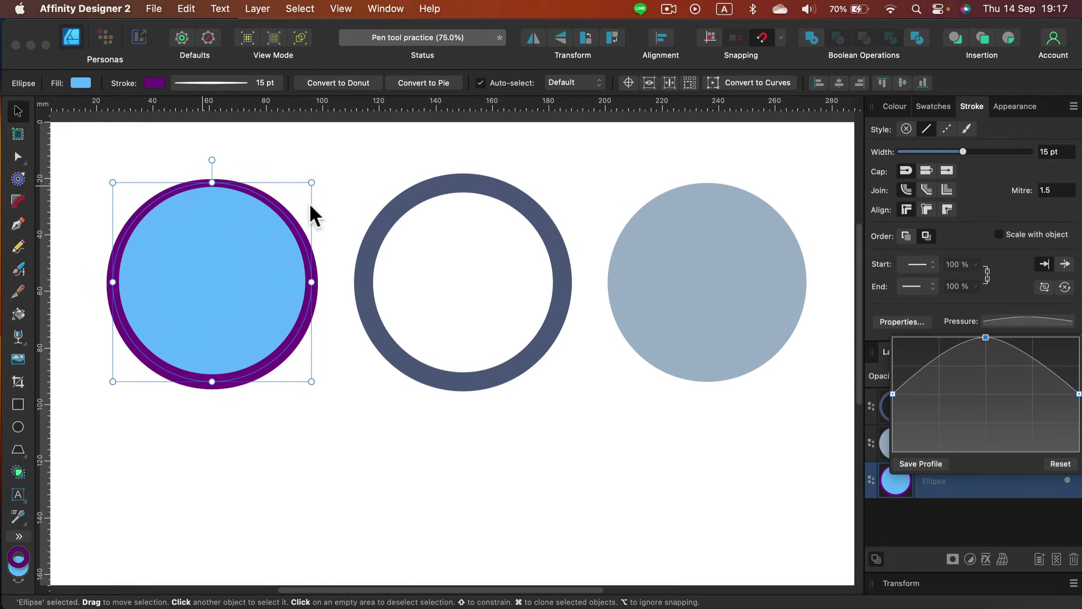
left_click_drag(891, 397, 899, 490)
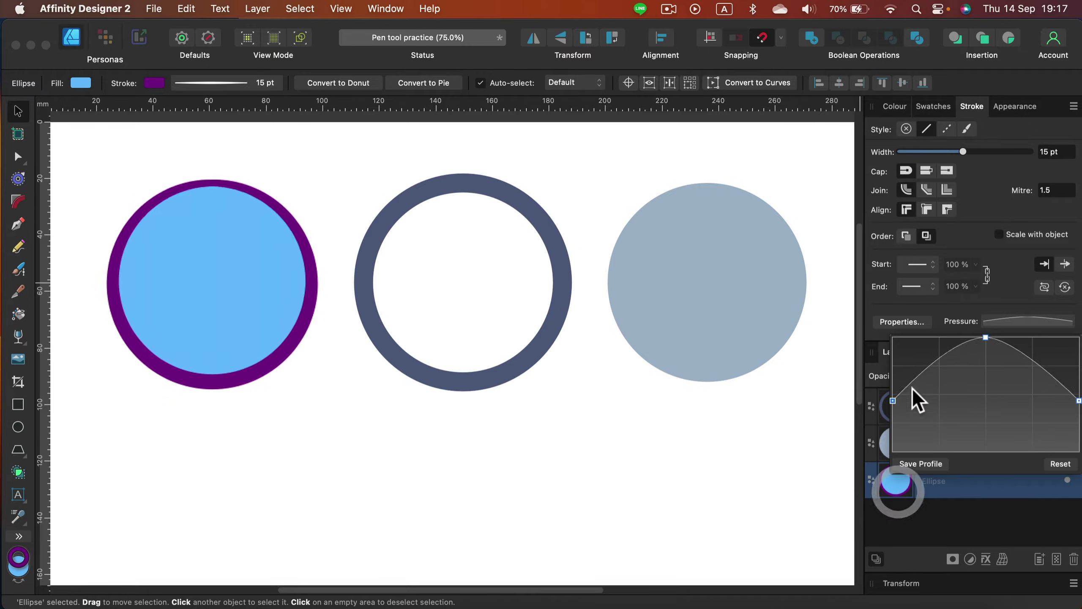
left_click(934, 380)
left_click_drag(986, 338, 1007, 398)
left_click_drag(937, 380, 954, 352)
mouse_move(1008, 398)
left_mouse_down()
mouse_move(967, 428)
mouse_move(995, 422)
mouse_move(962, 434)
mouse_move(930, 424)
mouse_move(993, 402)
mouse_move(918, 379)
mouse_move(959, 360)
mouse_move(976, 436)
mouse_move(972, 405)
left_mouse_up()
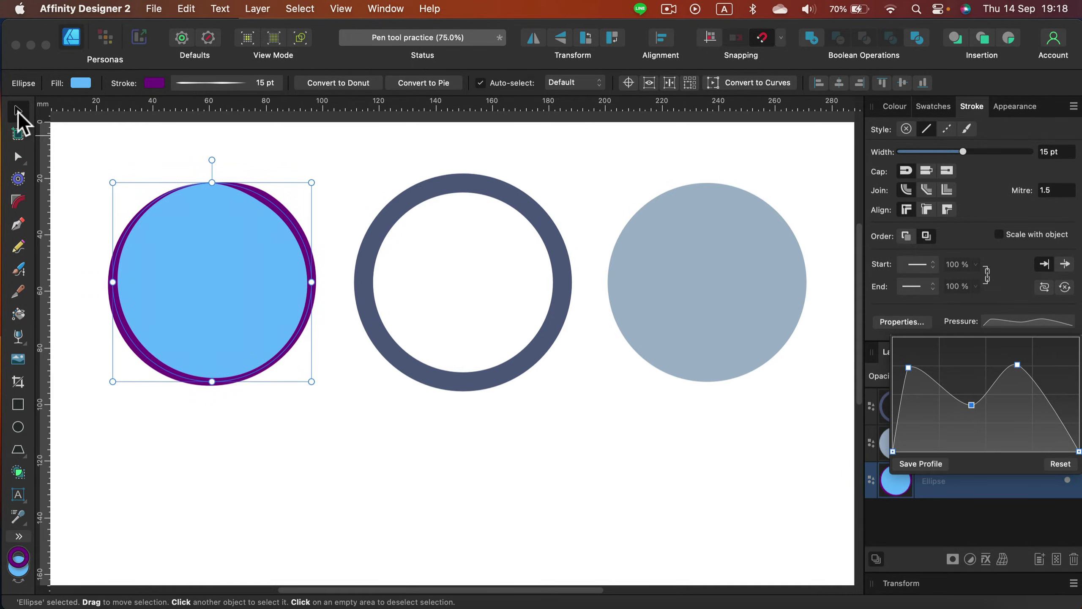
left_click(147, 157)
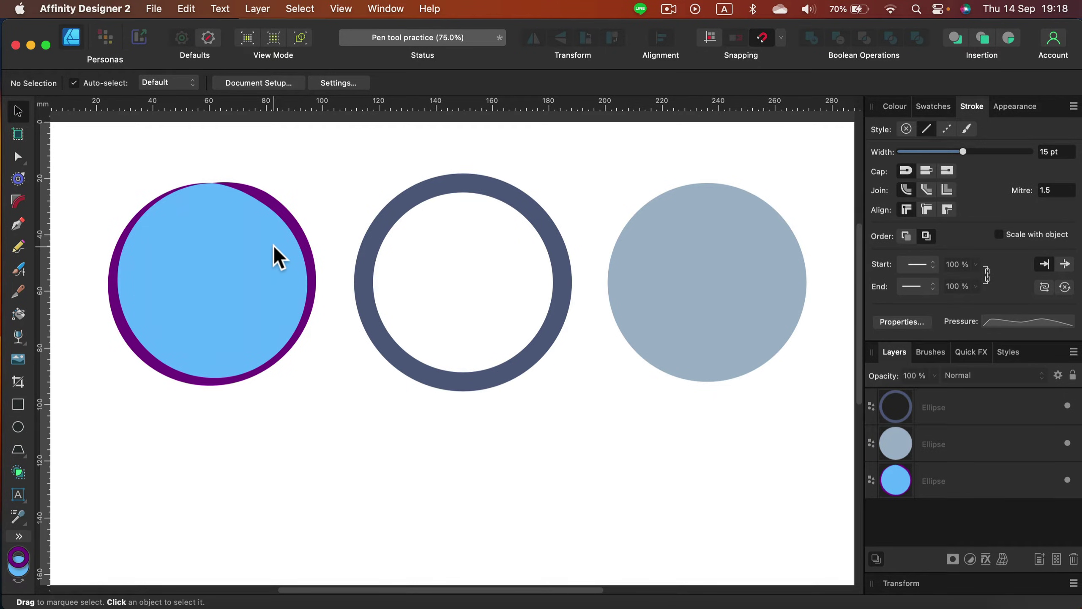
- Convert the middle ring into an editable curve with the Node Tool
left_click(475, 185)
left_click(891, 107)
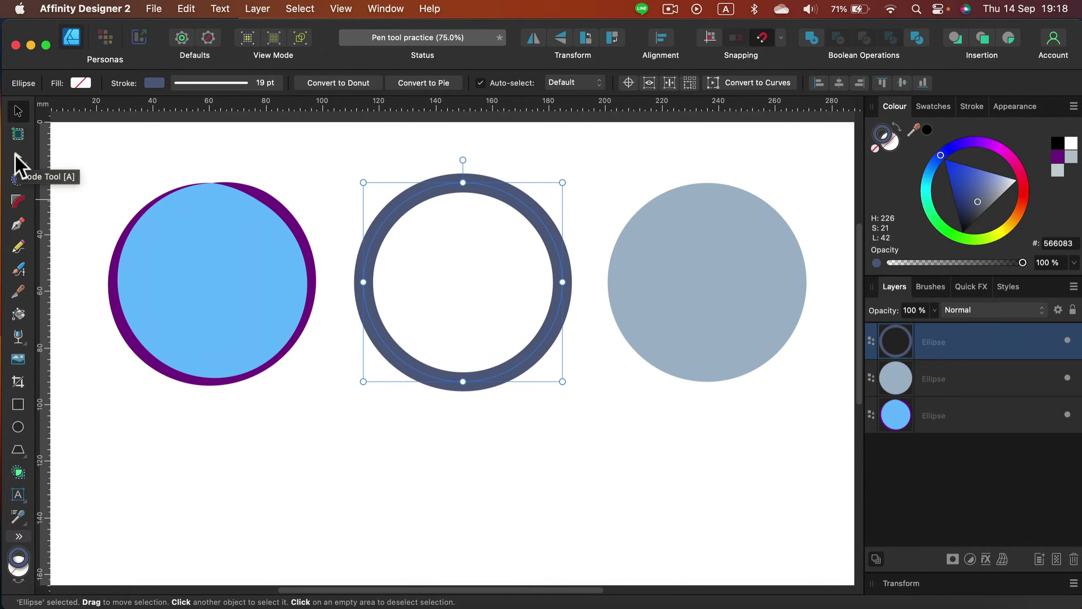
left_click(17, 157)
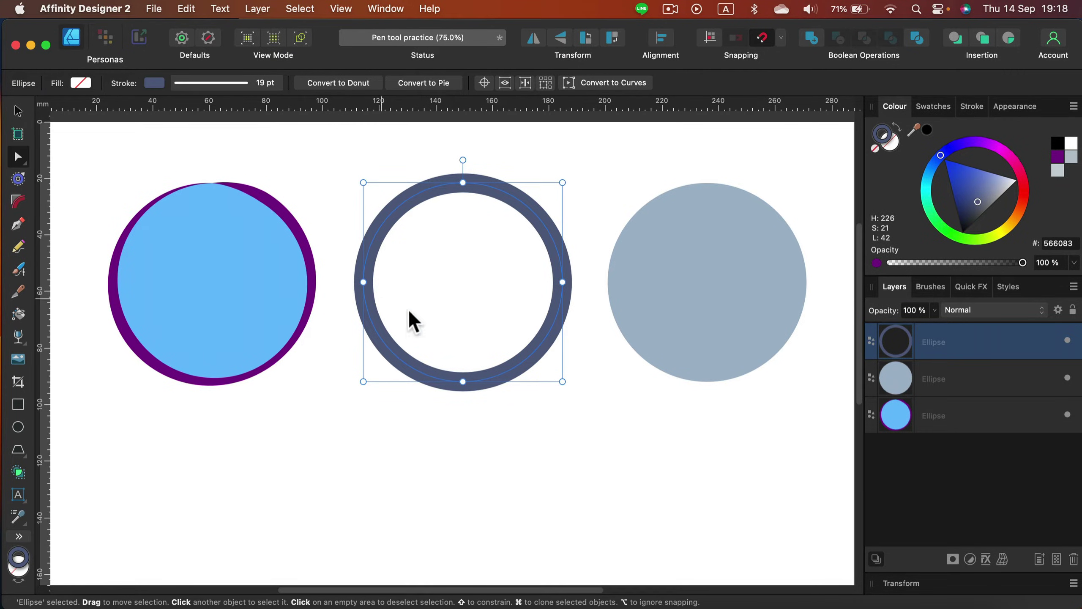
left_click(623, 84)
- Add and drag nodes to reshape the curve into an irregular zigzag squiggle
left_click_drag(563, 282, 450, 282)
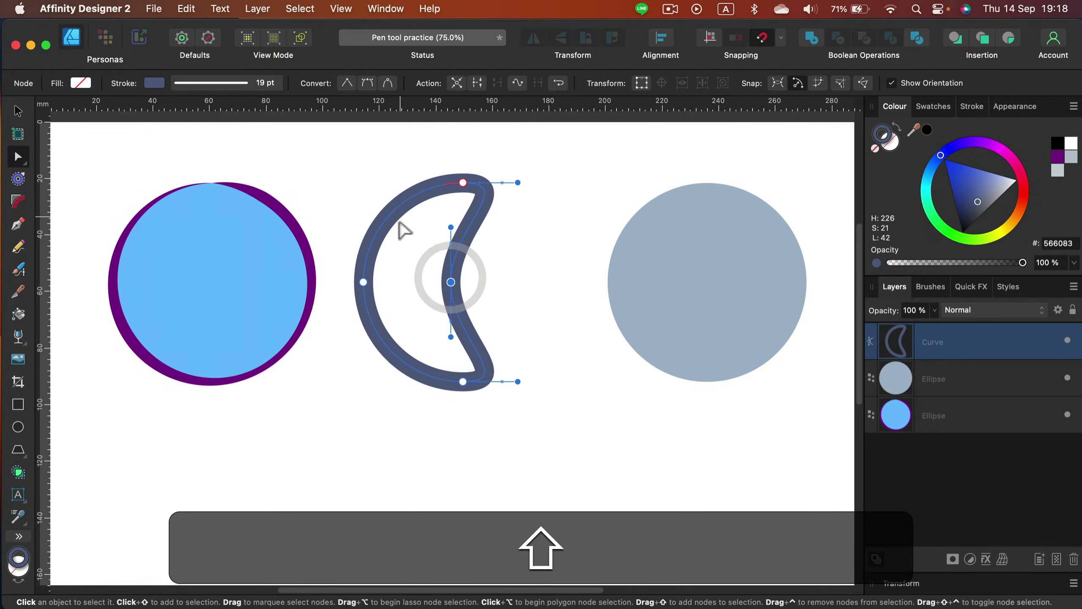
left_click(396, 209)
left_click_drag(396, 209, 368, 182)
mouse_move(451, 282)
left_mouse_down()
mouse_move(522, 258)
mouse_move(495, 237)
mouse_move(441, 291)
left_mouse_up()
left_click_drag(521, 266, 525, 246)
left_click_drag(446, 272, 413, 303)
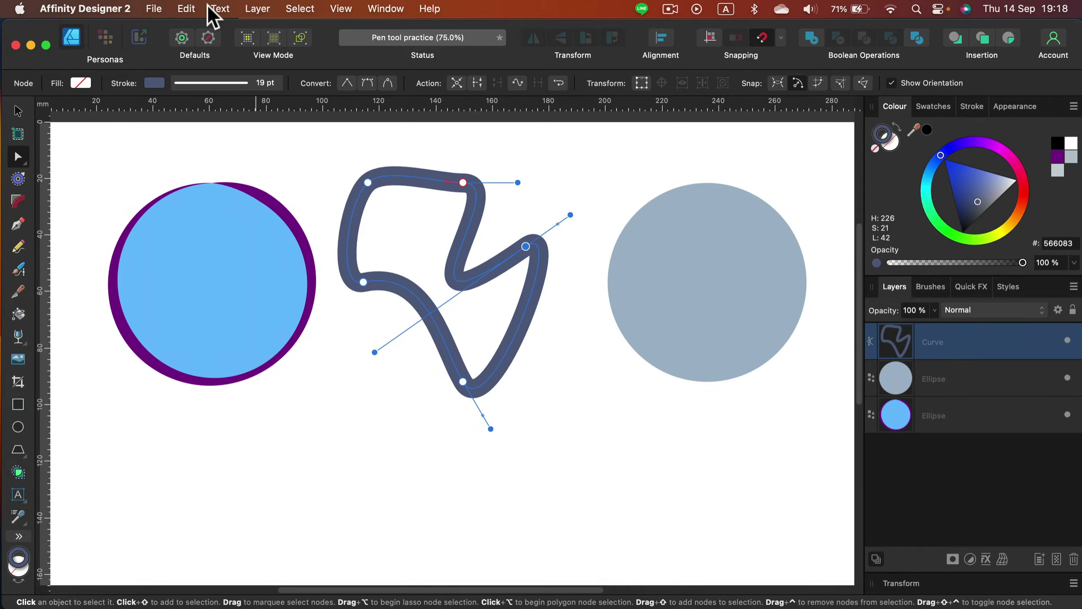
- Convert the squiggle's stroke into a filled shape and adjust its top and inner nodes
left_click(180, 7)
mouse_move(216, 6)
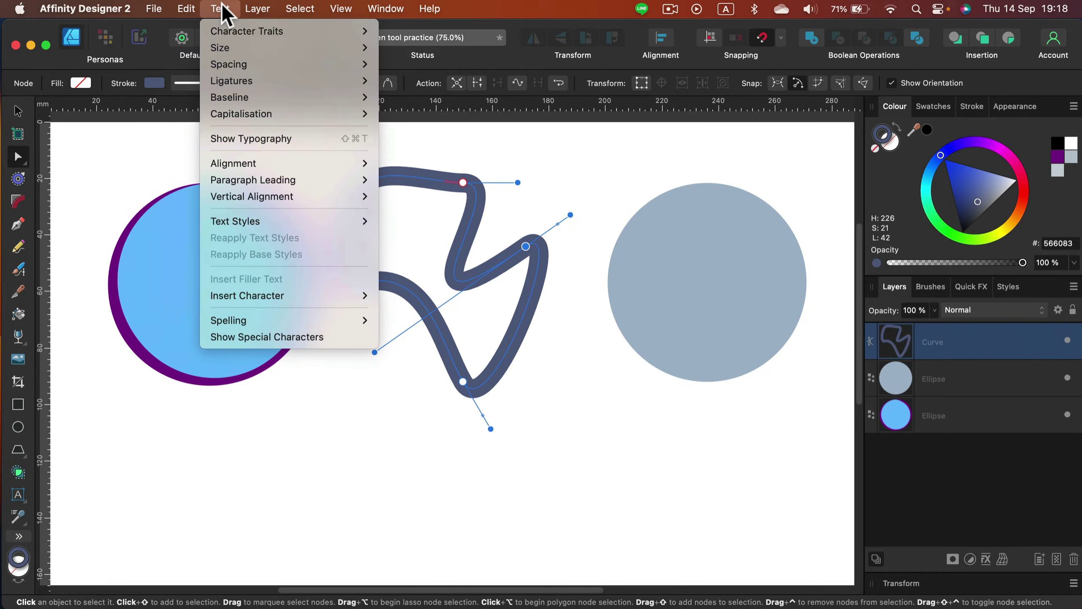
mouse_move(268, 5)
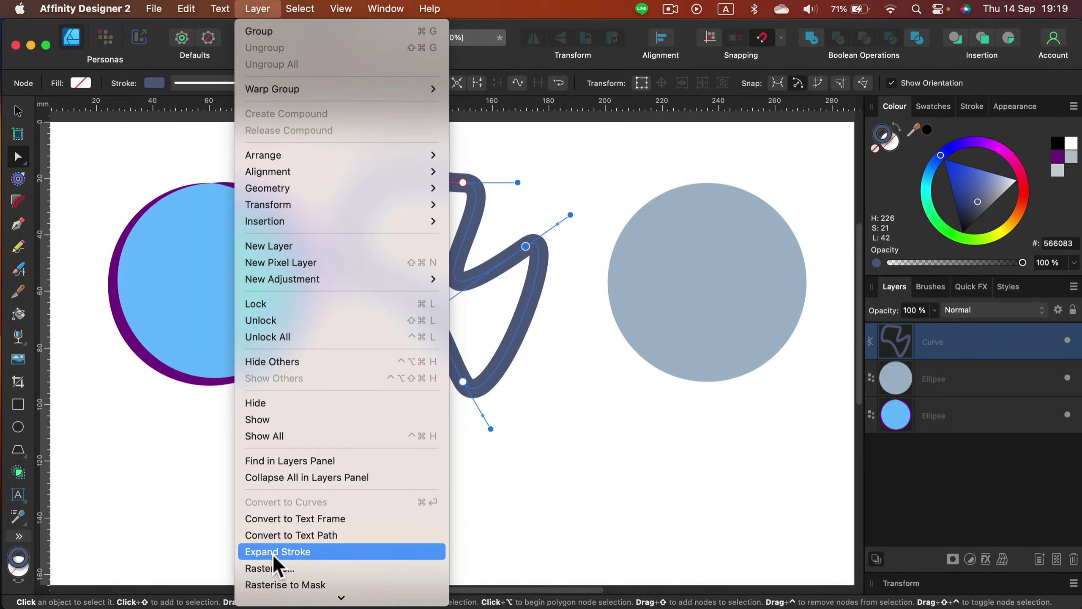
left_click(297, 555)
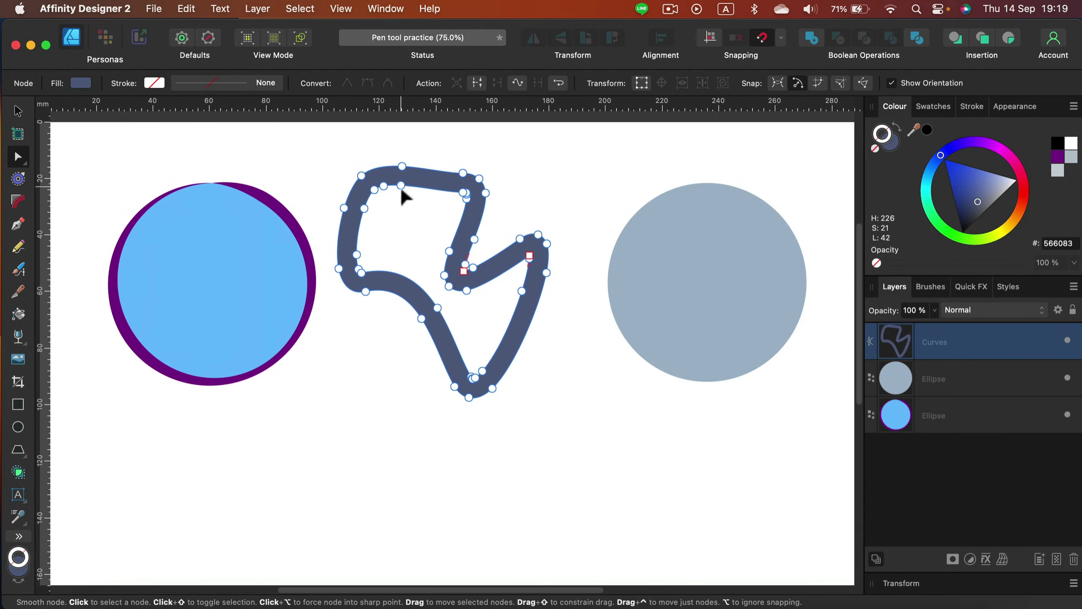
left_click_drag(405, 198, 406, 218)
left_click_drag(405, 174, 404, 144)
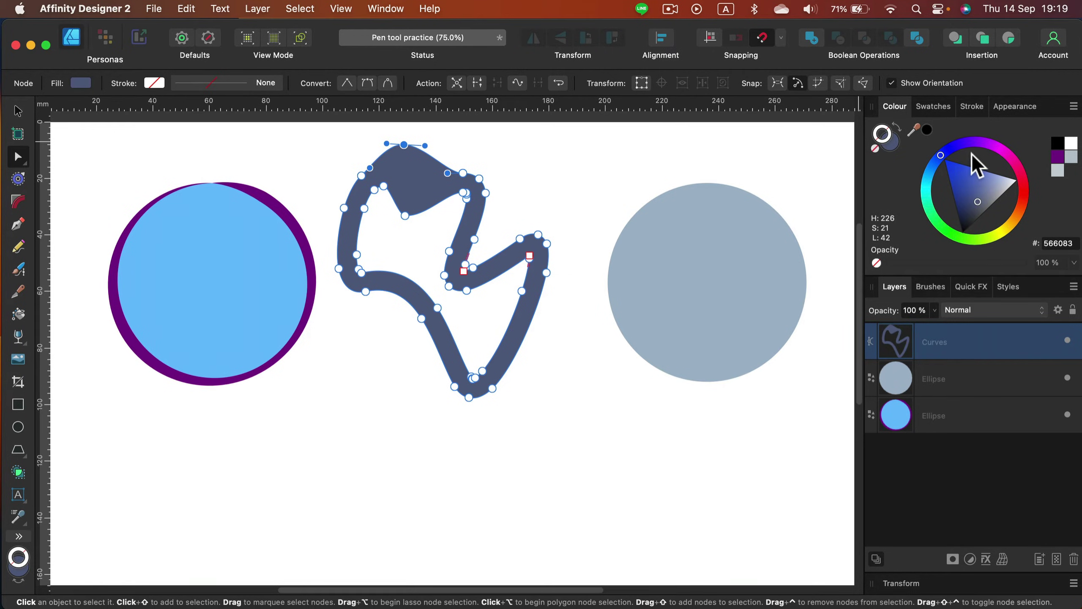
- Give the shape a thick purple outline aligned outside its edge
left_click(986, 145)
left_click(973, 106)
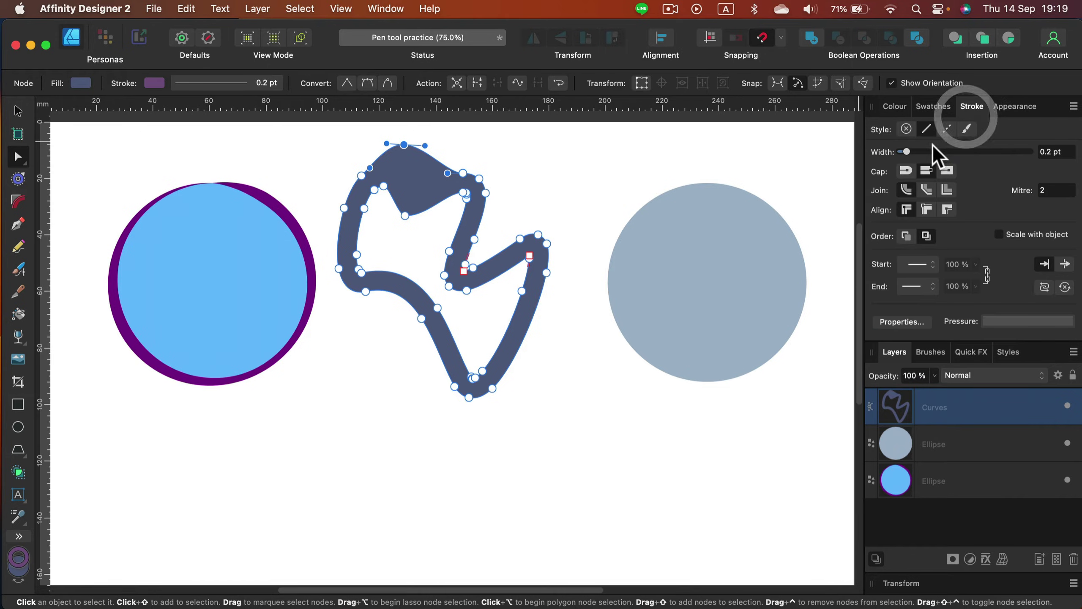
mouse_move(933, 152)
left_mouse_down()
mouse_move(996, 153)
mouse_move(956, 151)
left_mouse_up()
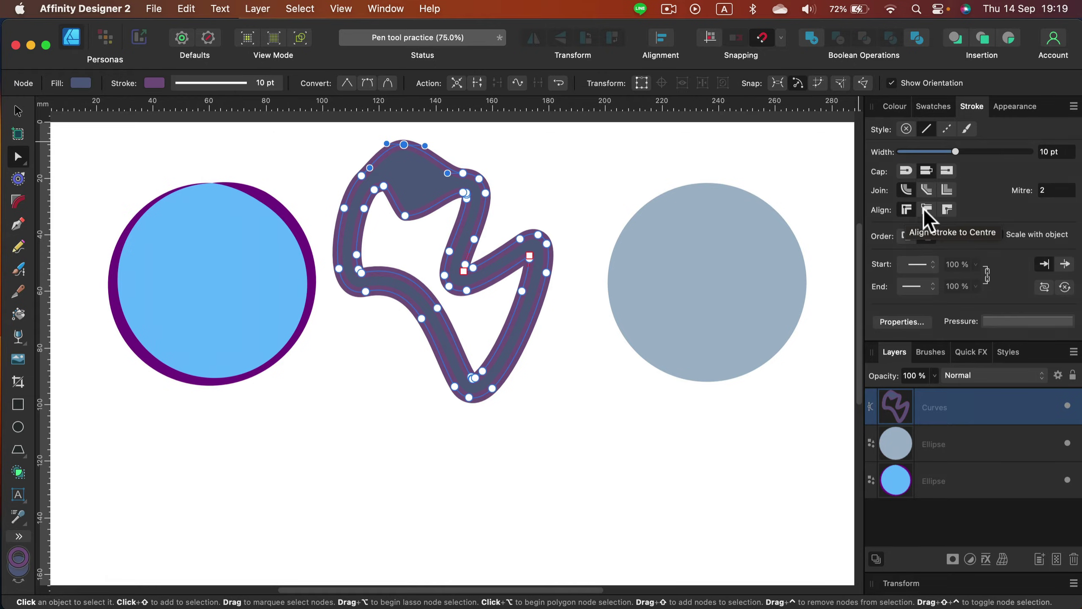
left_click(926, 208)
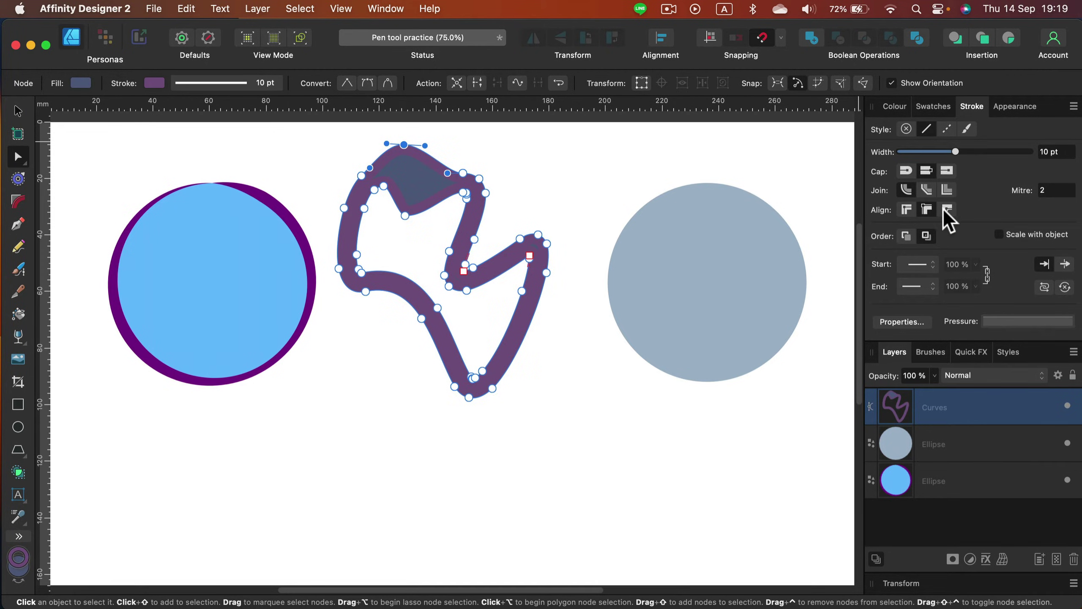
left_click(947, 210)
mouse_move(955, 152)
left_mouse_down()
mouse_move(975, 152)
mouse_move(950, 150)
left_mouse_up()
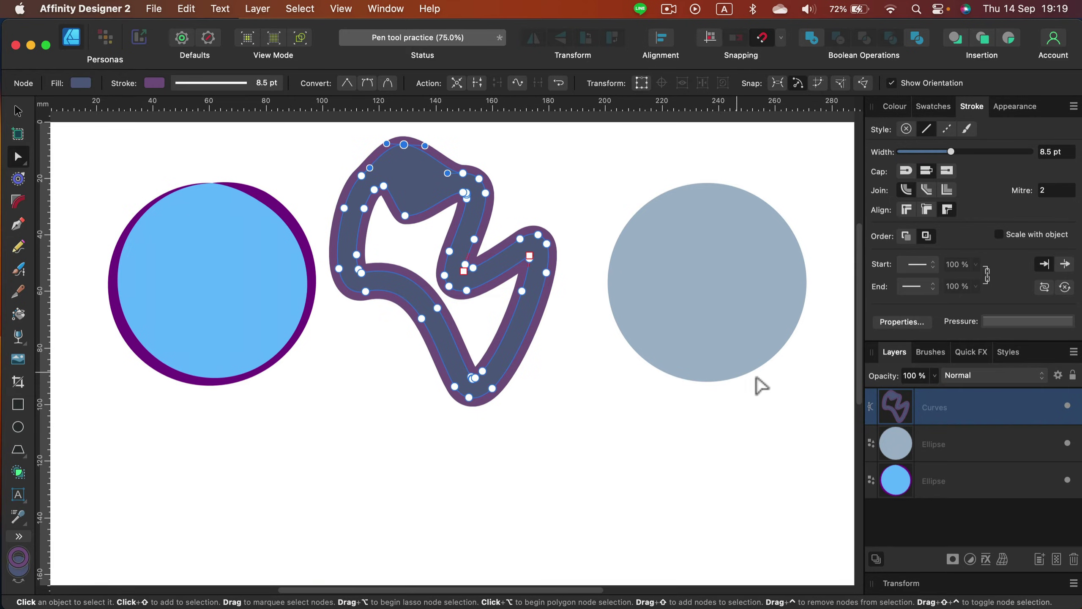
- Add a black Outline layer effect to the squiggle with a 32.3 px radius
left_click(987, 558)
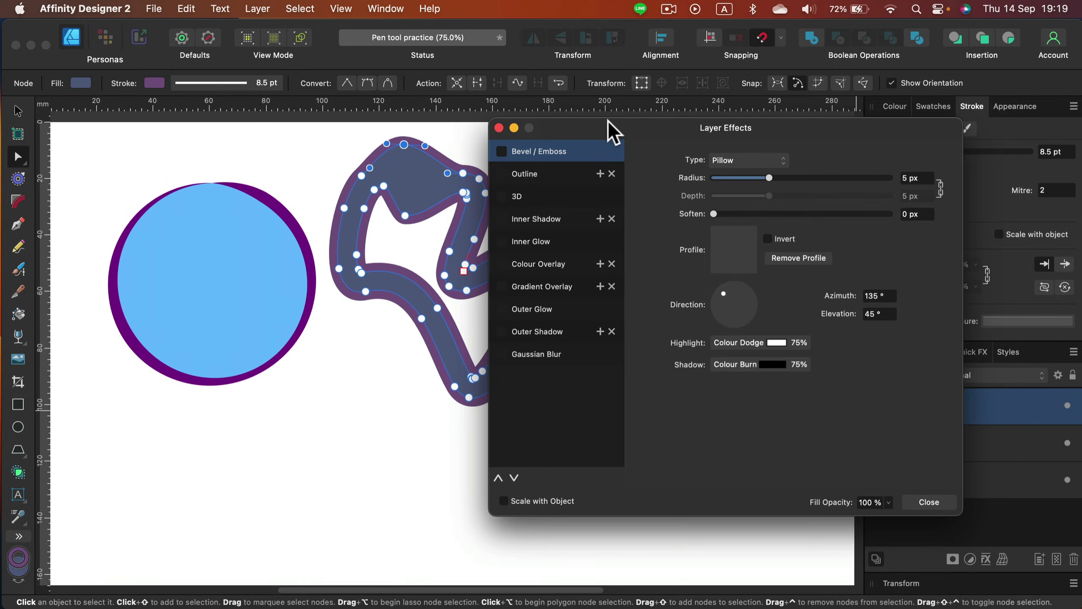
left_click_drag(610, 122, 681, 123)
left_click(575, 174)
left_click(621, 178)
left_click_drag(796, 197, 906, 197)
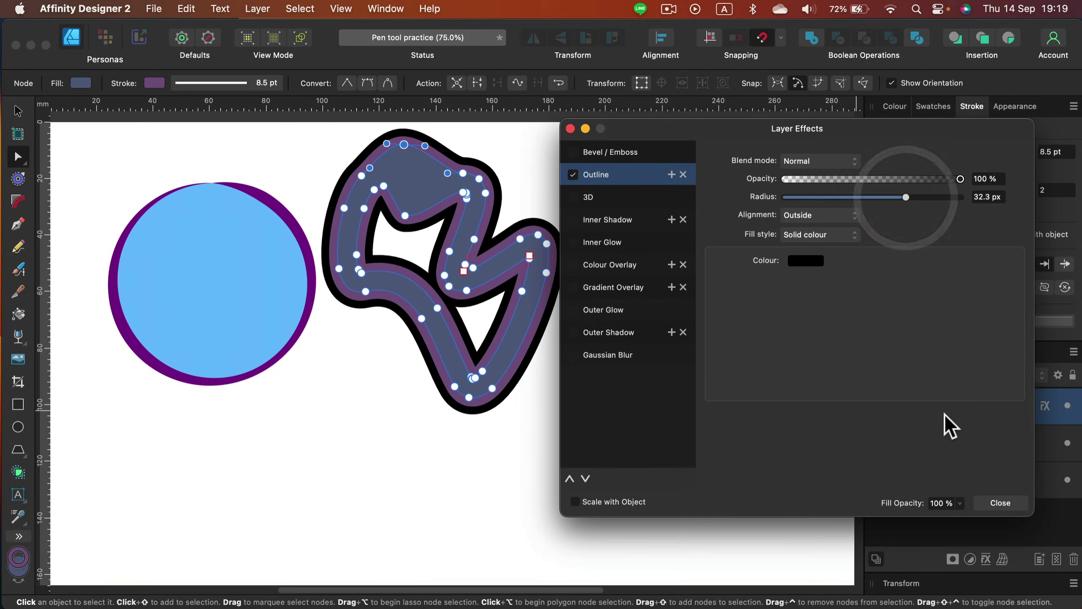
- Add a second, green Outline effect with a 64 px radius
left_click(672, 175)
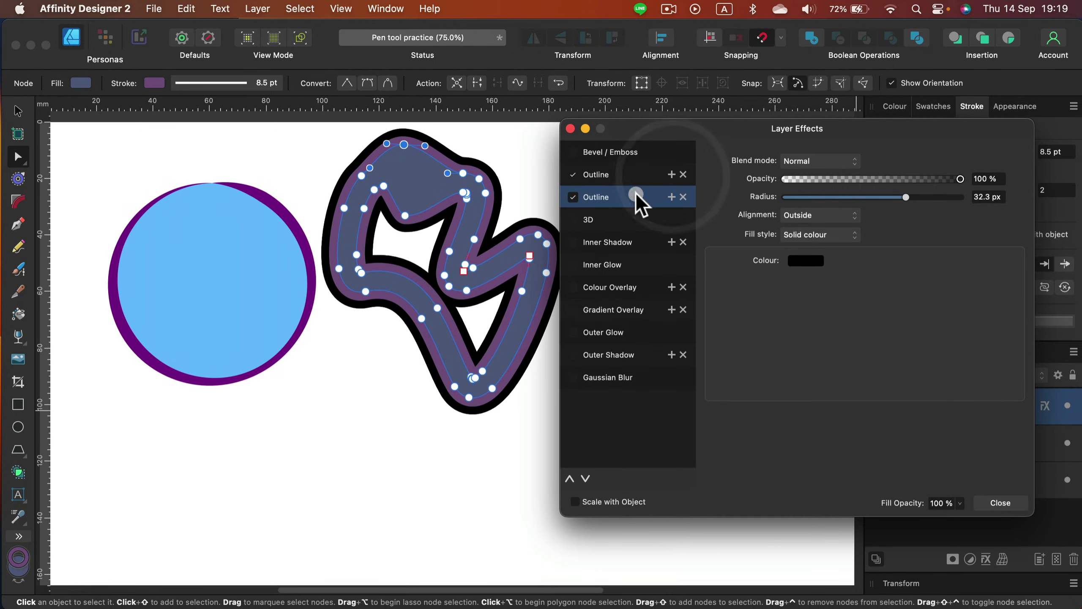
left_click(800, 268)
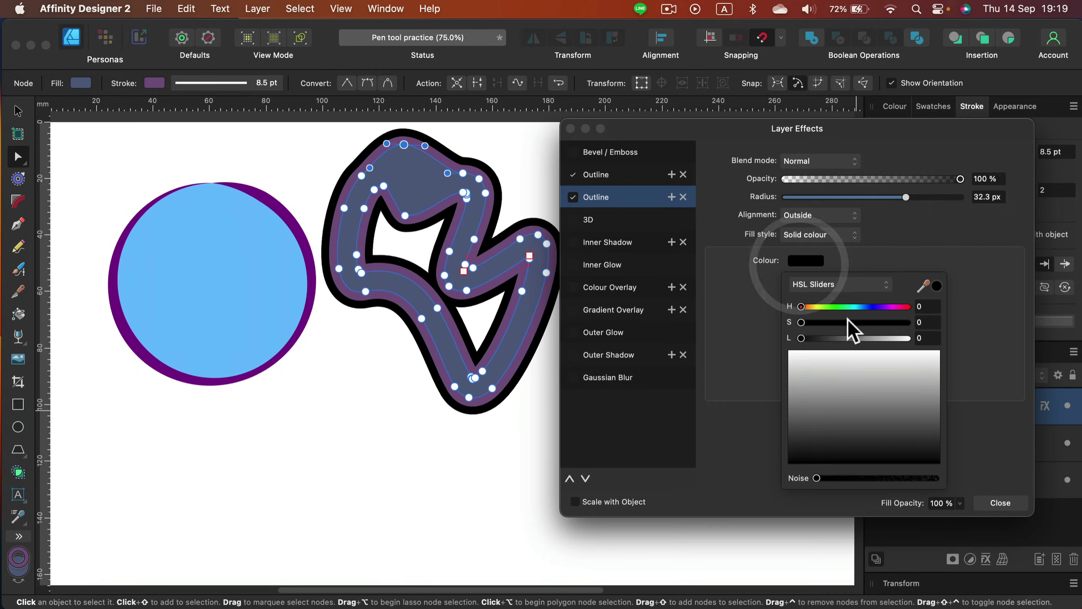
left_click(842, 338)
left_click(846, 322)
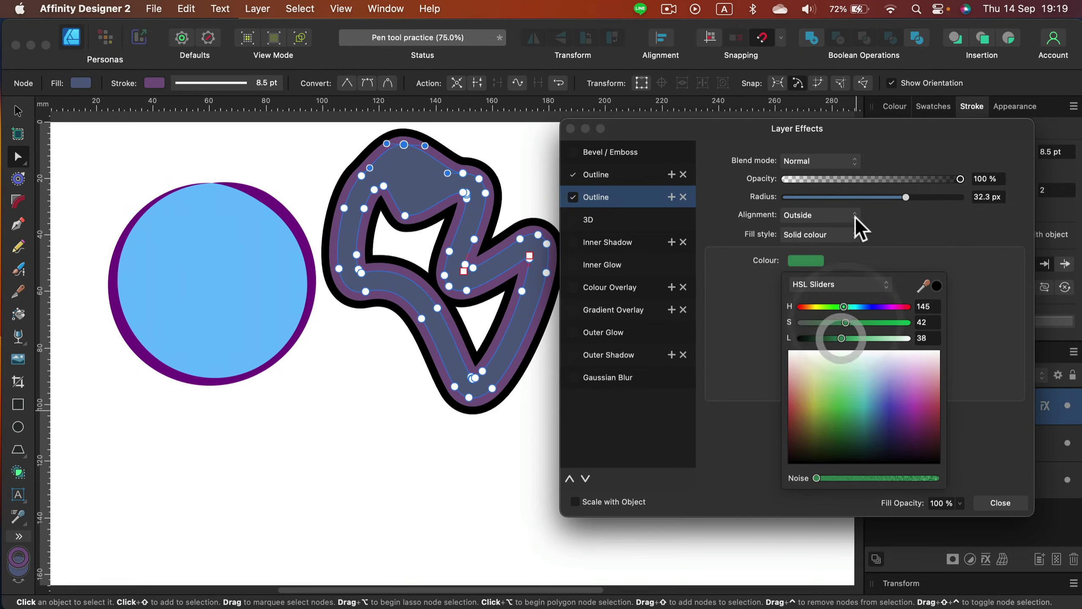
left_click_drag(902, 197, 942, 194)
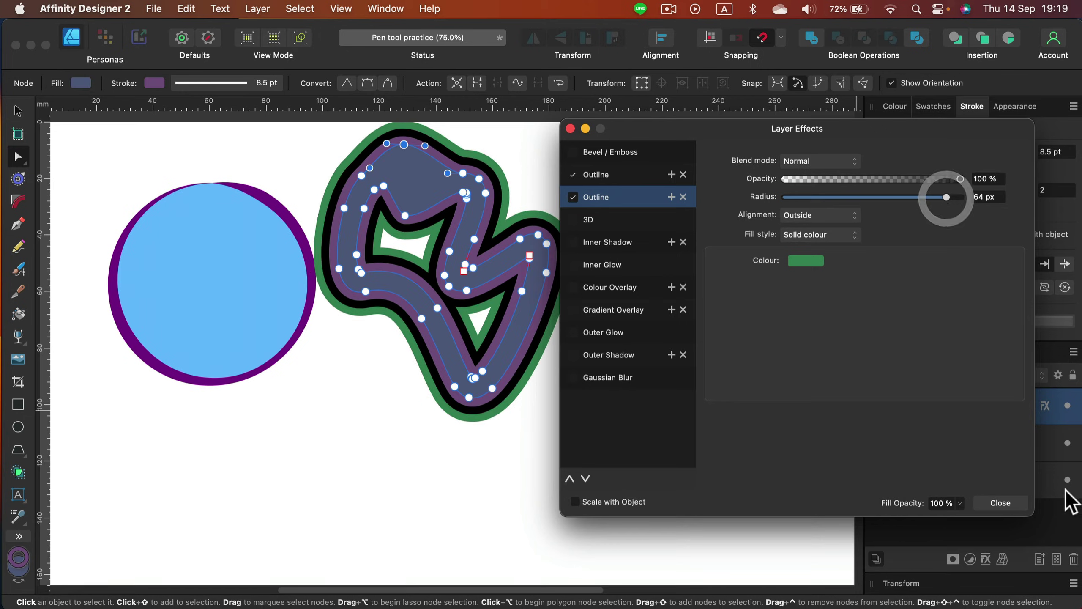
left_click(1000, 503)
- Scale the squiggle down proportionally and move it to the right
left_click(17, 110)
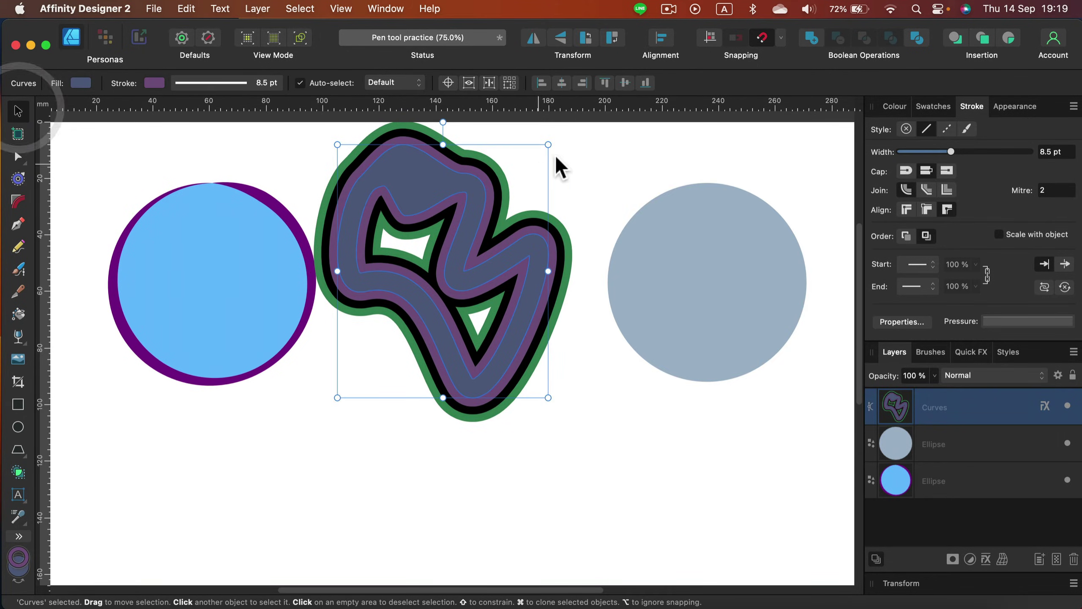
key("shift")
left_click_drag(550, 146, 503, 199)
left_click_drag(465, 266, 503, 263)
- Swap the right circle's fill and stroke to make a hollow A4B7CB ring
left_click(704, 266)
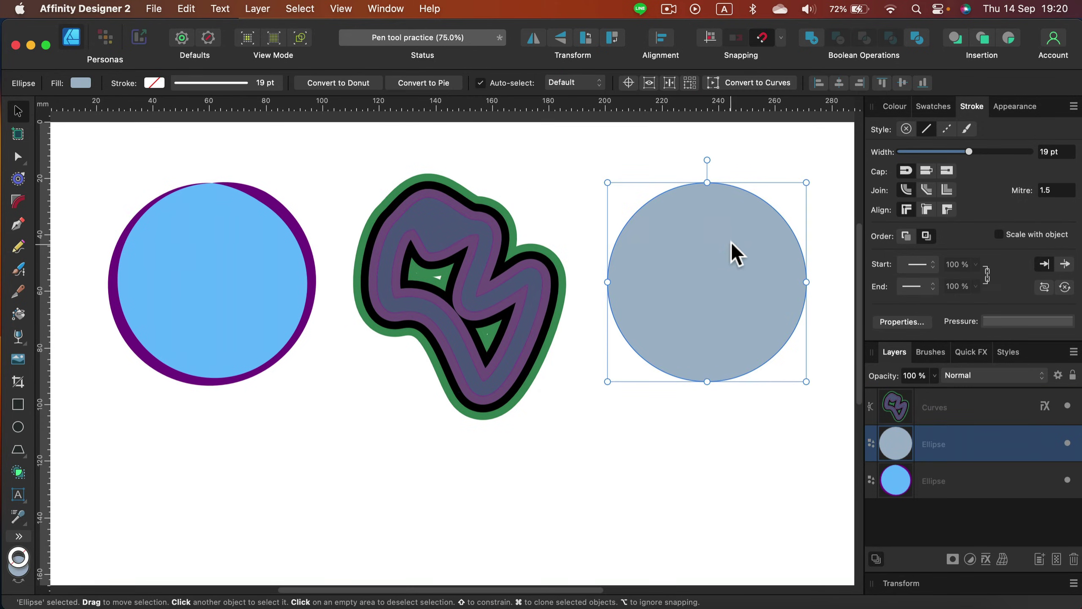
left_click(890, 108)
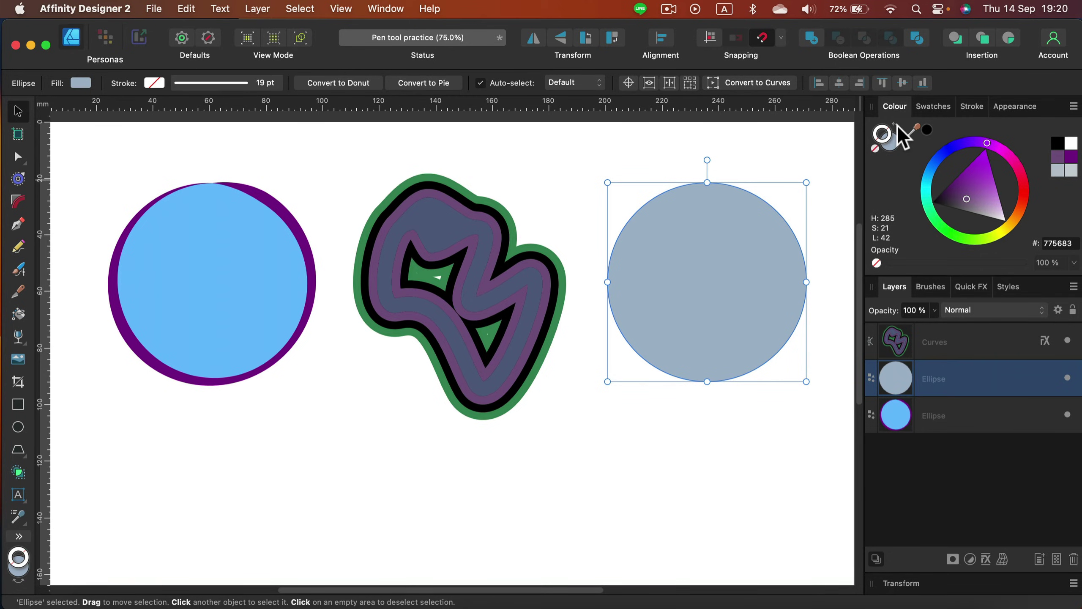
left_click(898, 127)
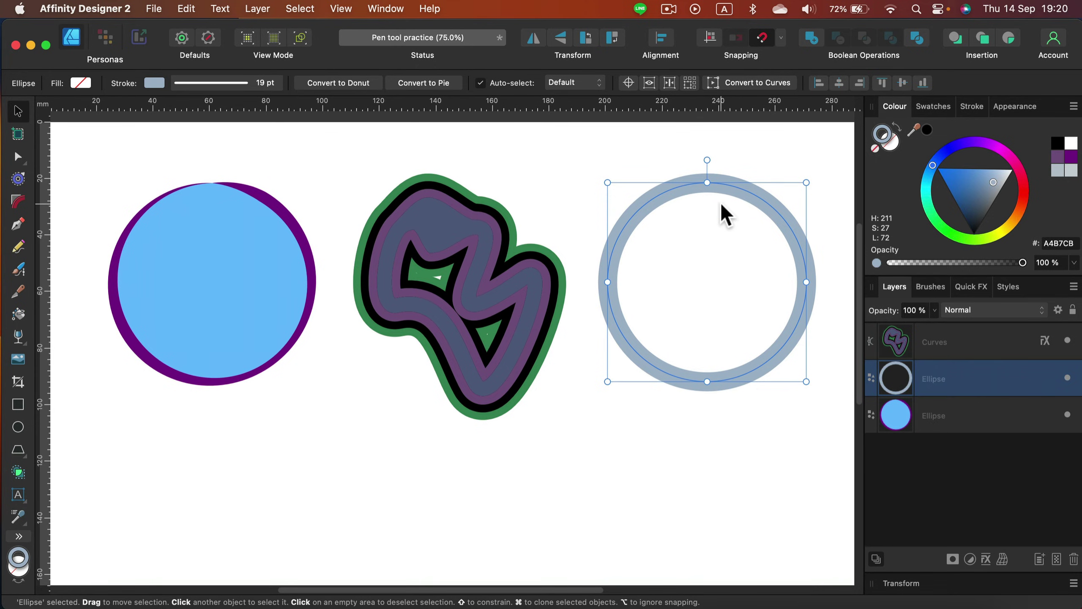
scroll(731, 281, "down", 2)
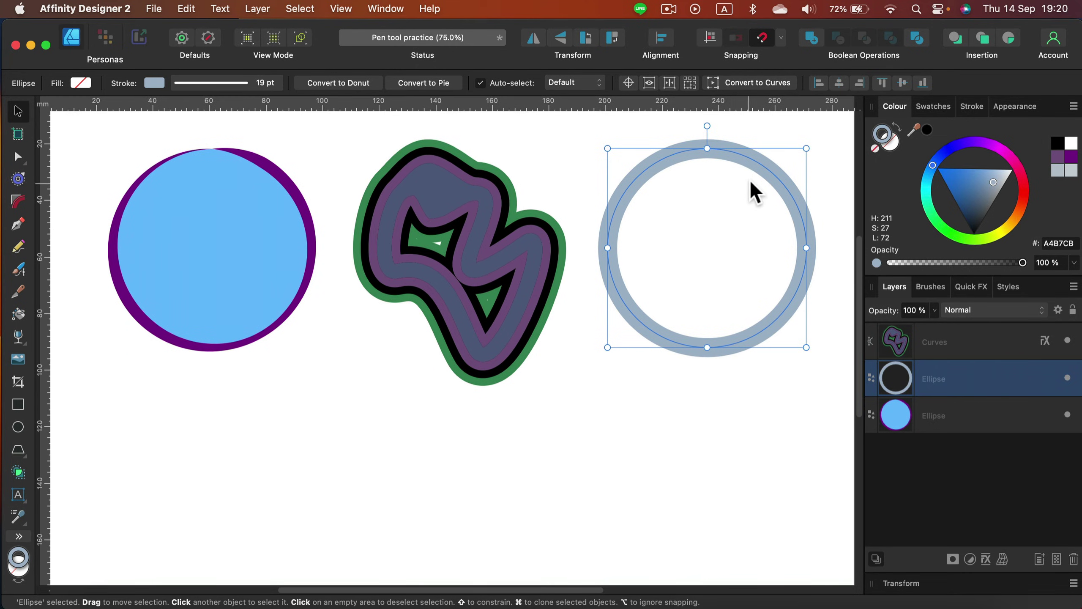
- Duplicate the right ring, shrink the copy and centre it inside, then clone the large ring lower left
right_click(999, 392)
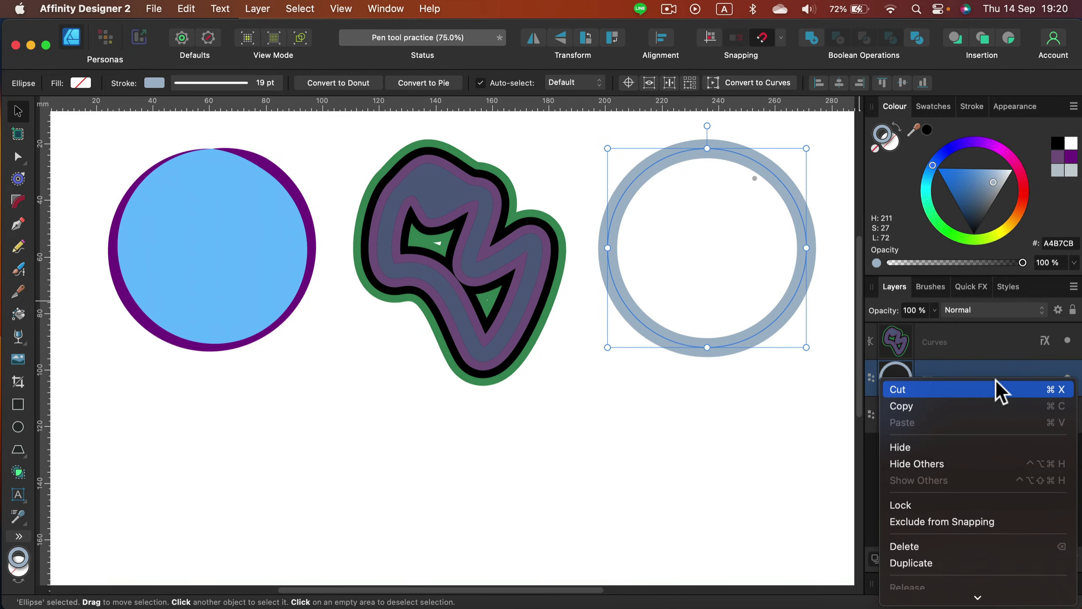
left_click(975, 564)
left_click_drag(768, 182, 757, 394)
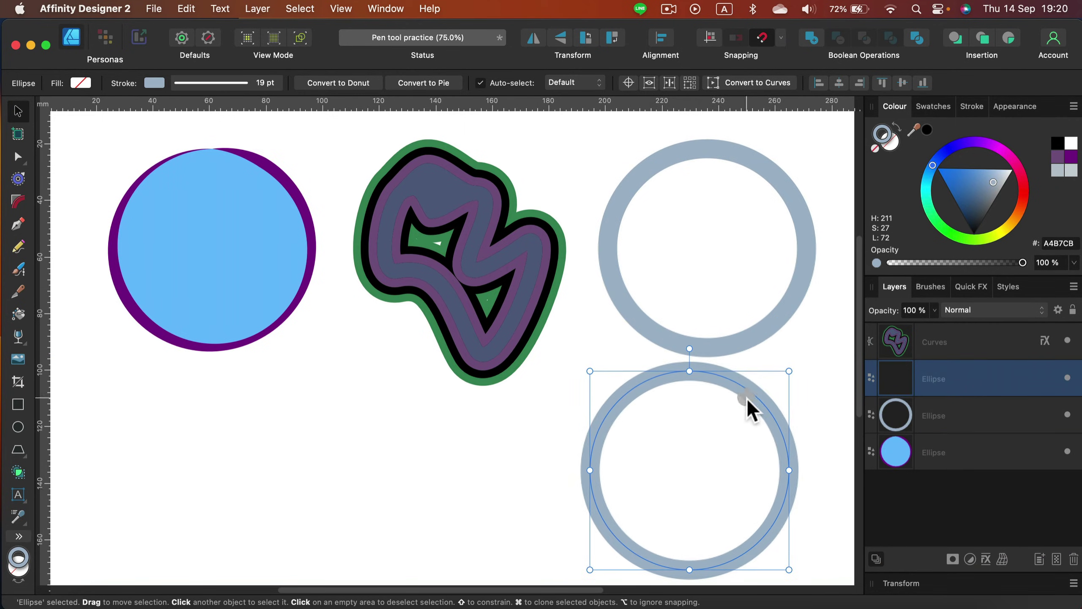
left_click_drag(797, 546, 687, 468)
left_click_drag(673, 386, 742, 220)
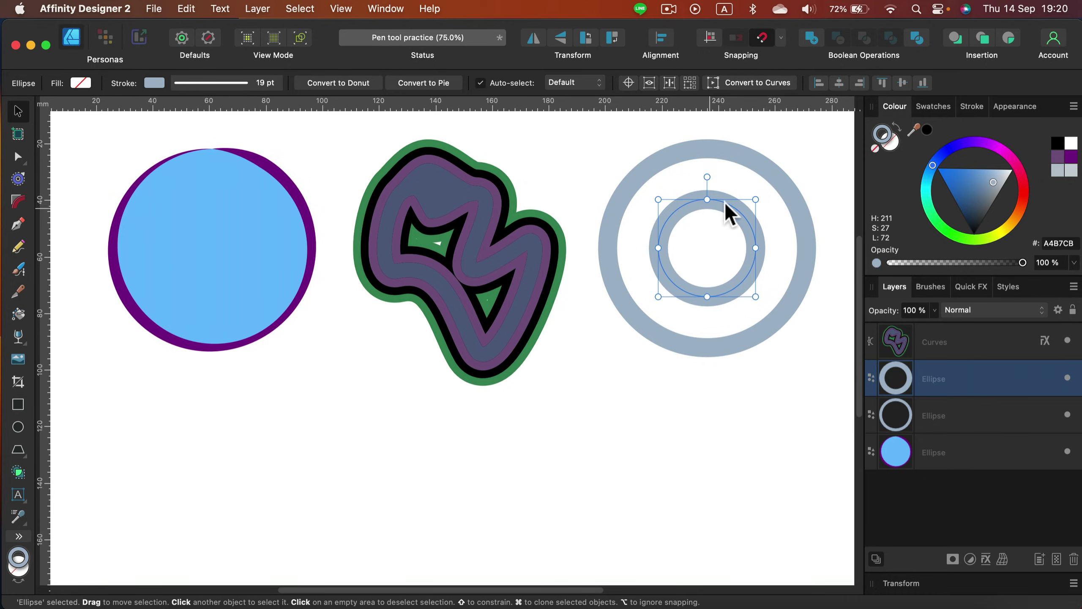
left_click(785, 186)
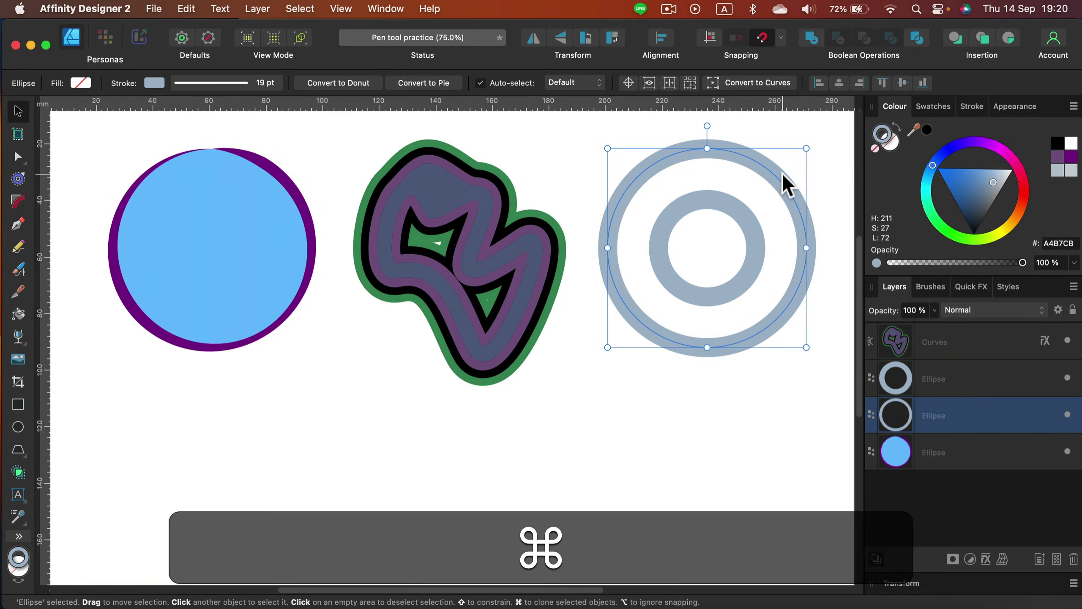
mouse_move(785, 186)
left_mouse_down()
mouse_move(710, 404)
mouse_move(695, 390)
left_mouse_up()
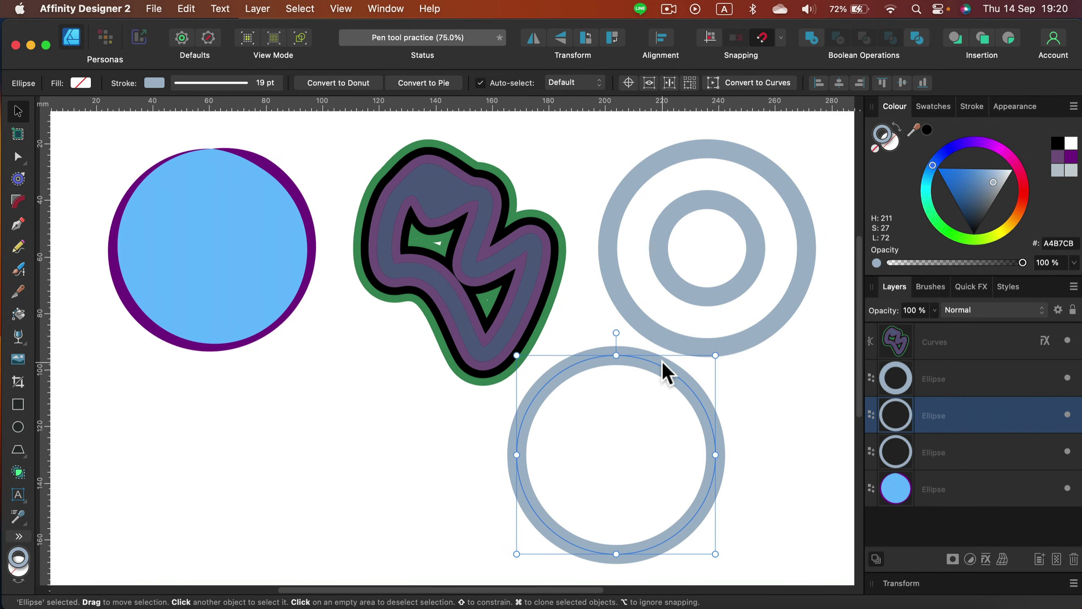
- Turn on Scale with object and shrink the lower ring copy so its stroke thins to 10.1 pt
left_click(971, 108)
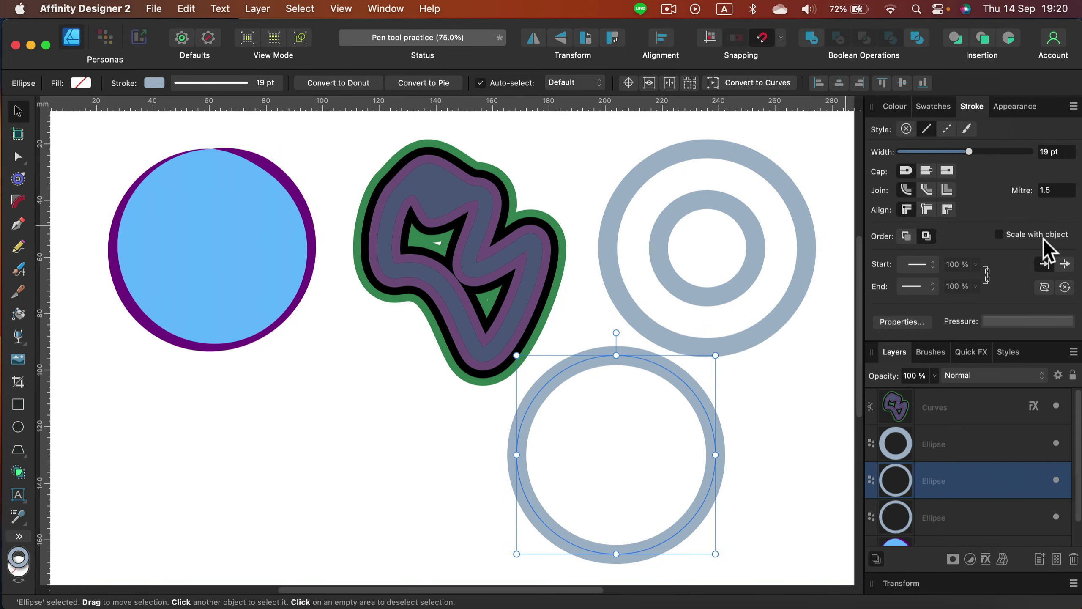
left_click(998, 235)
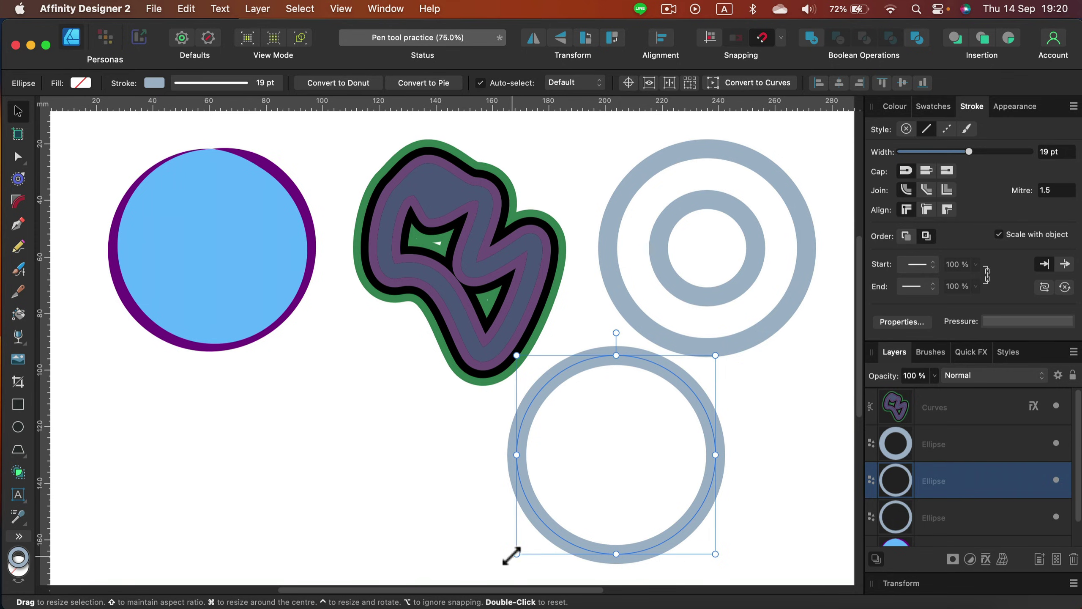
mouse_move(515, 555)
left_mouse_down()
mouse_move(631, 440)
mouse_move(624, 447)
left_mouse_up()
mouse_move(712, 387)
left_mouse_down()
mouse_move(641, 396)
mouse_move(634, 379)
left_mouse_up()
- Rearrange the rings, recentring the small ring inside the large one, and select the lower small ring
left_click(721, 412)
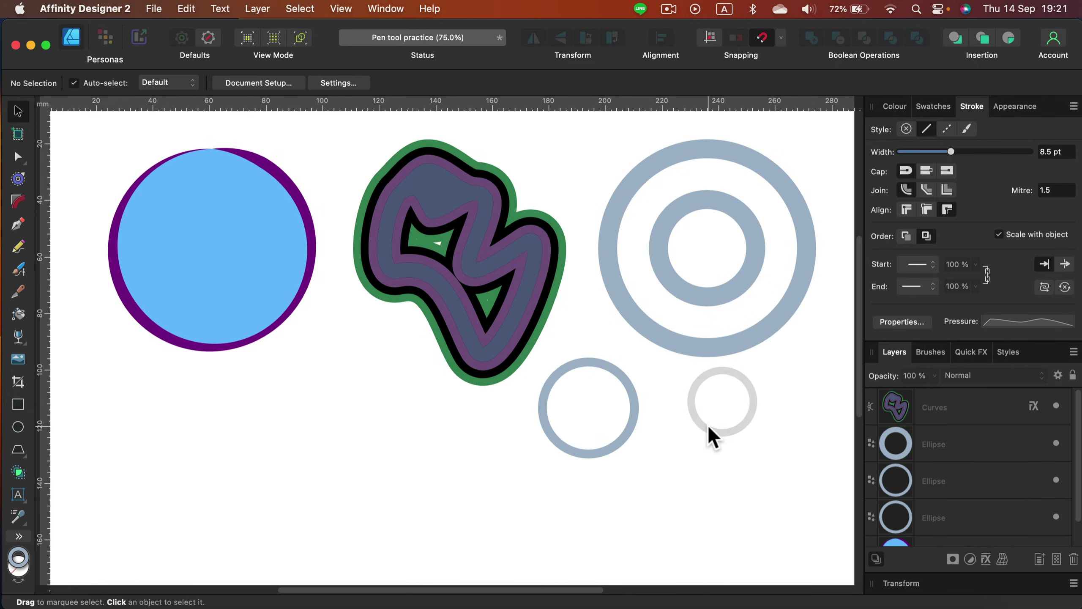
left_click_drag(708, 316, 704, 489)
left_click_drag(621, 445, 624, 453)
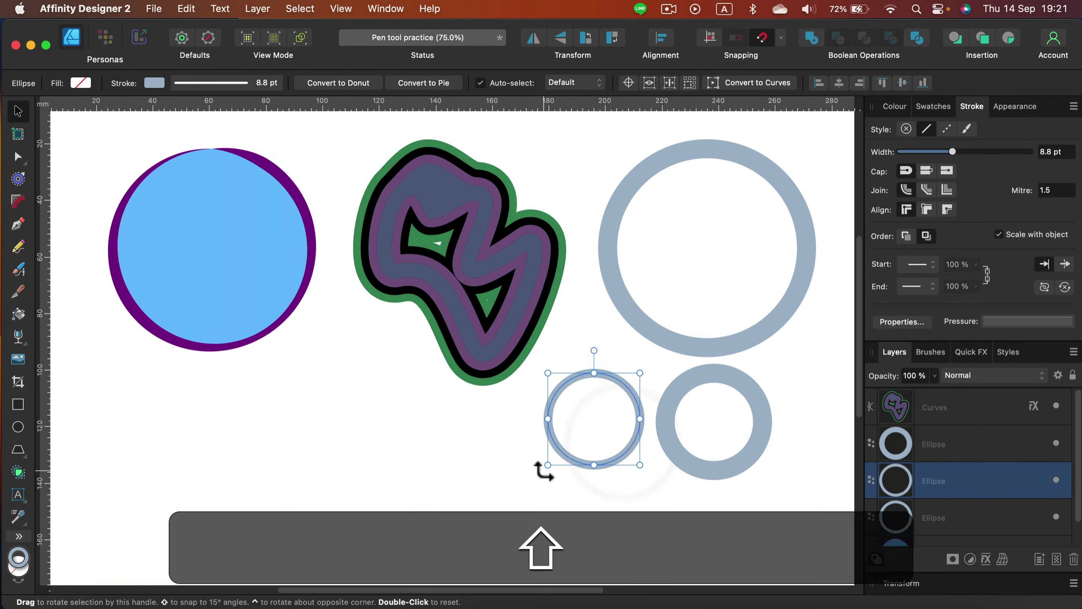
left_click_drag(548, 466, 535, 478)
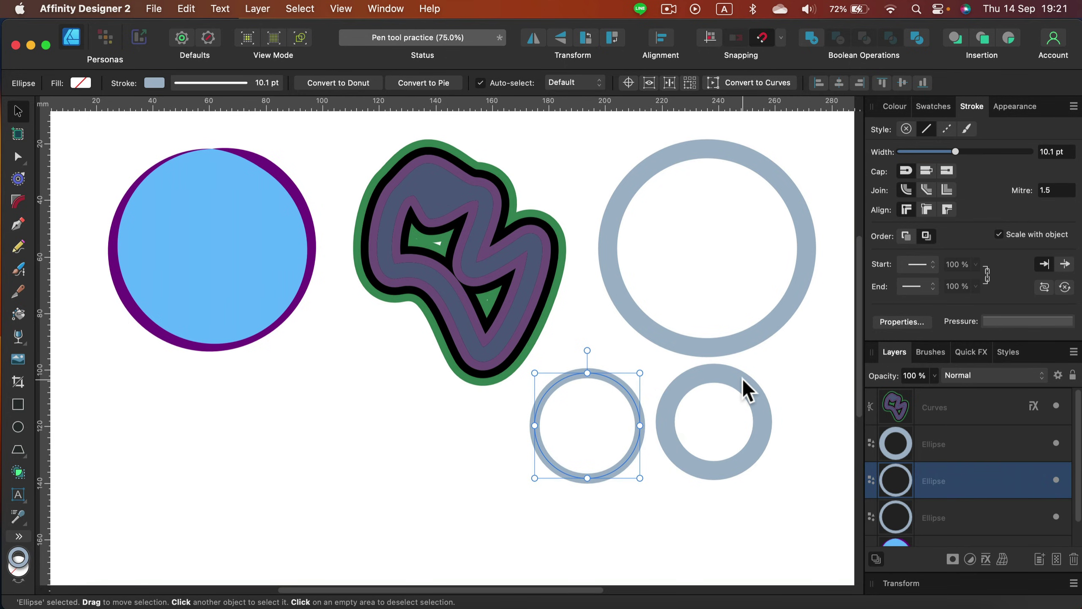
left_click_drag(743, 384, 735, 213)
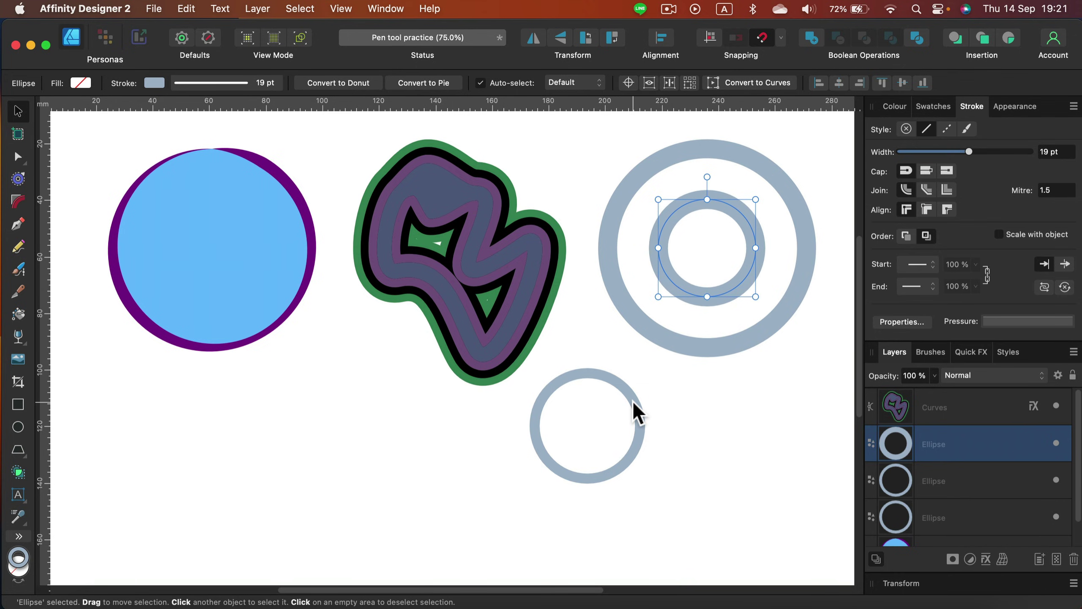
left_click(638, 412)
left_click_drag(672, 365, 514, 548)
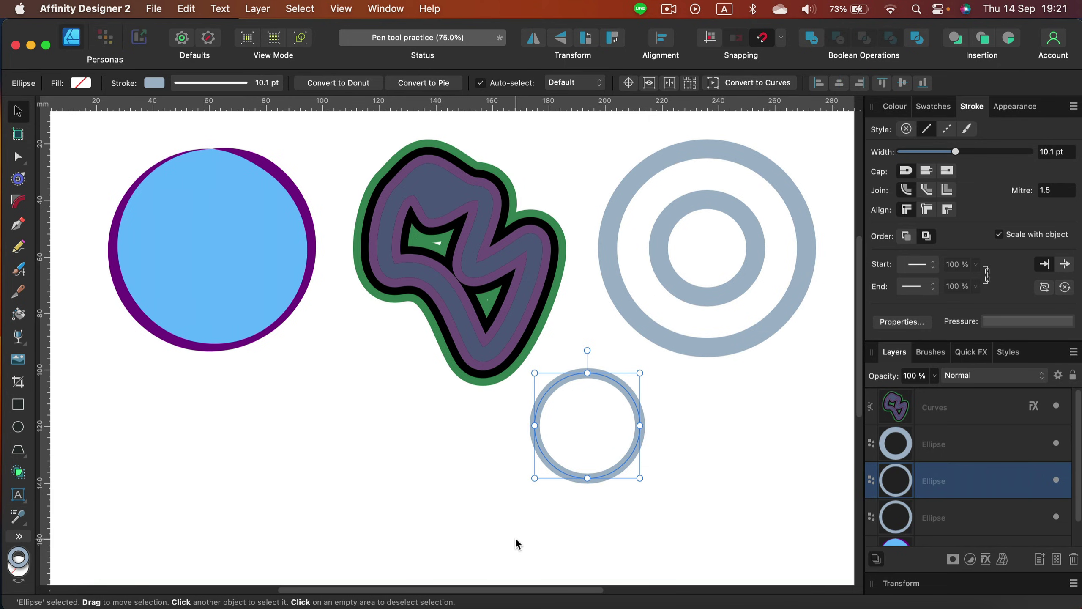
- Delete the lower small ring copy with Backspace and clear the selection
key("BackSpace")
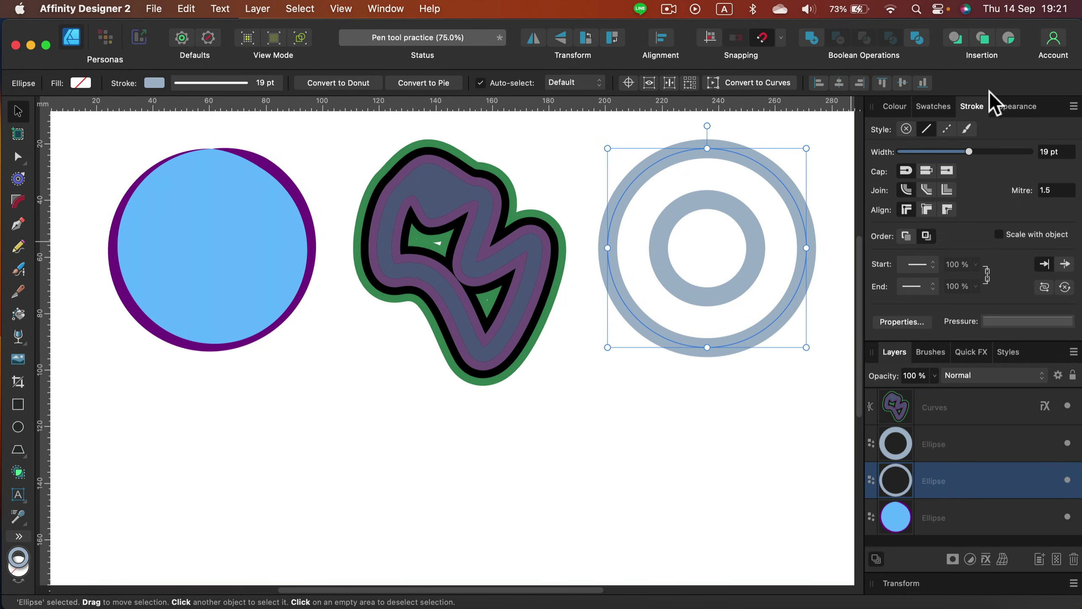
left_click(896, 109)
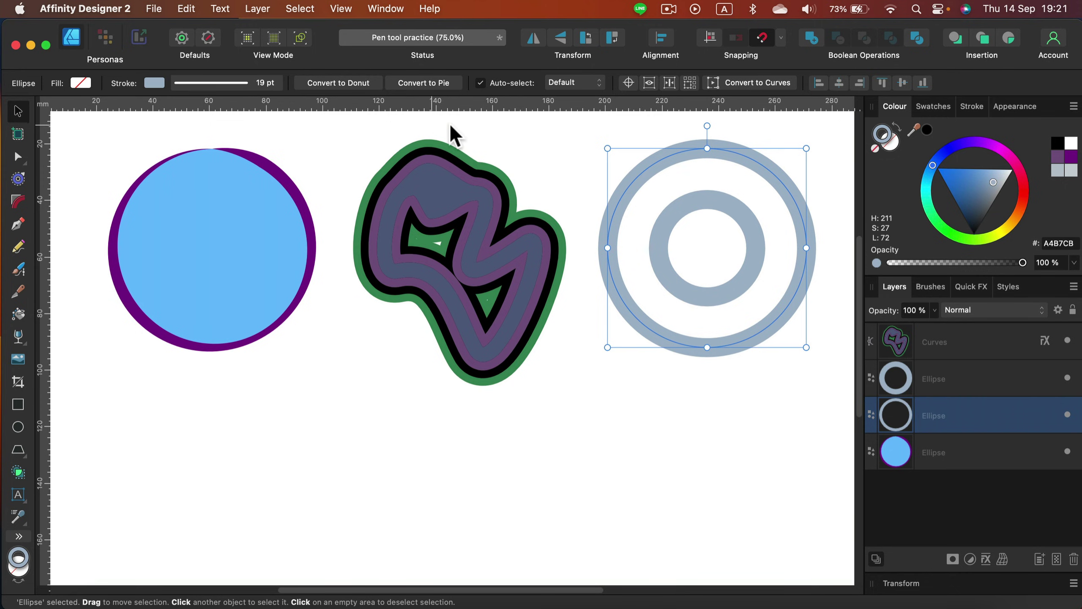
left_click(489, 129)
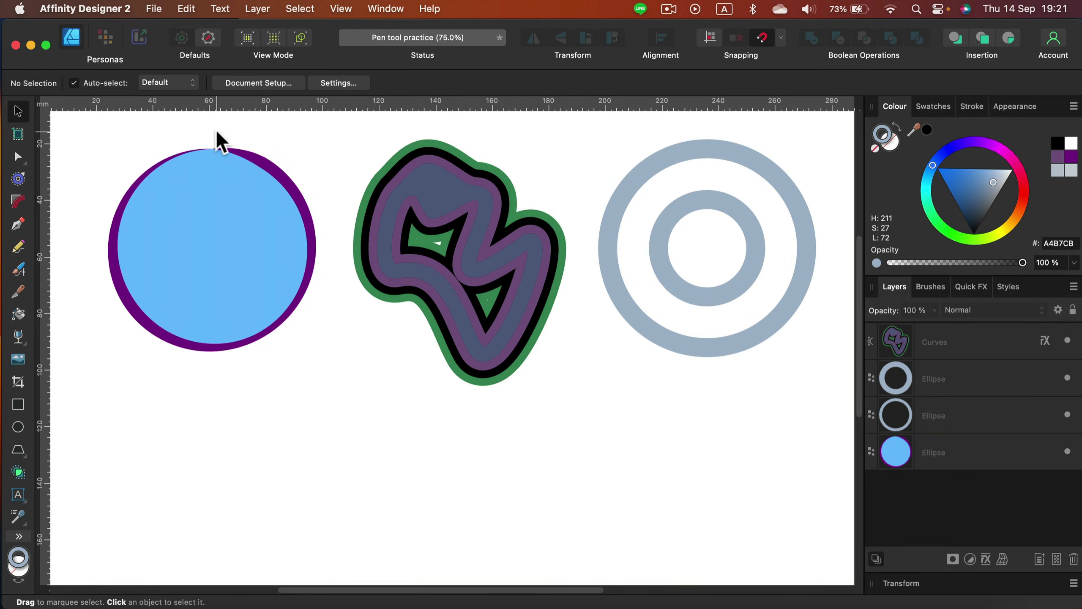